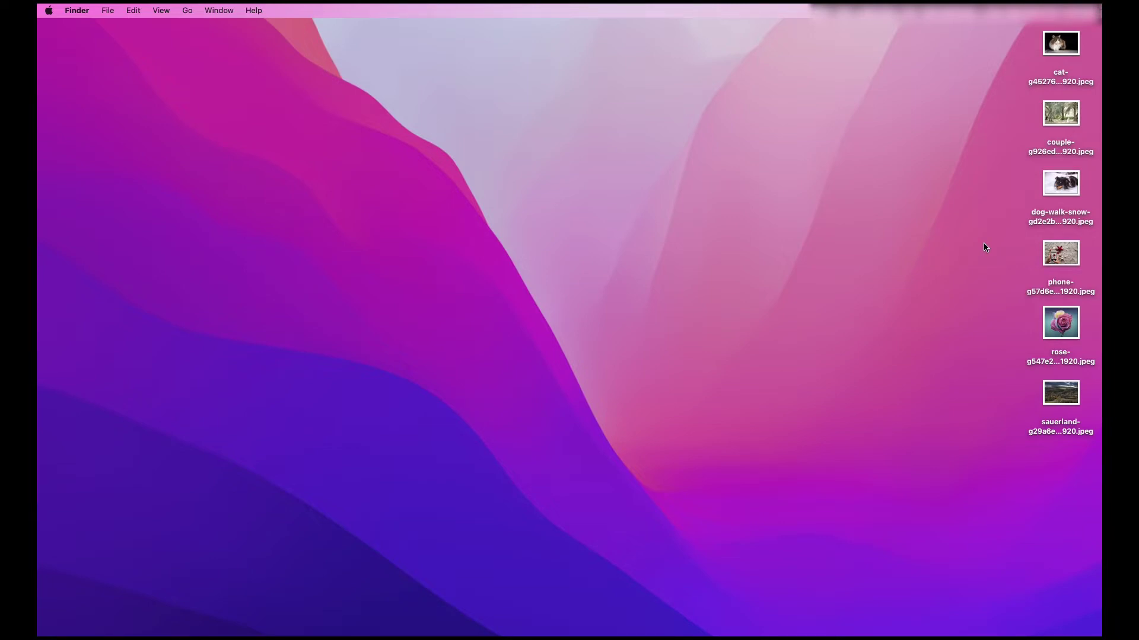
Check the phone photo's Get Info dimensions of 1024×683.
{"action": "left_click", "coordinate": [1062, 252]}
{"action": "key", "text": "super+i"}
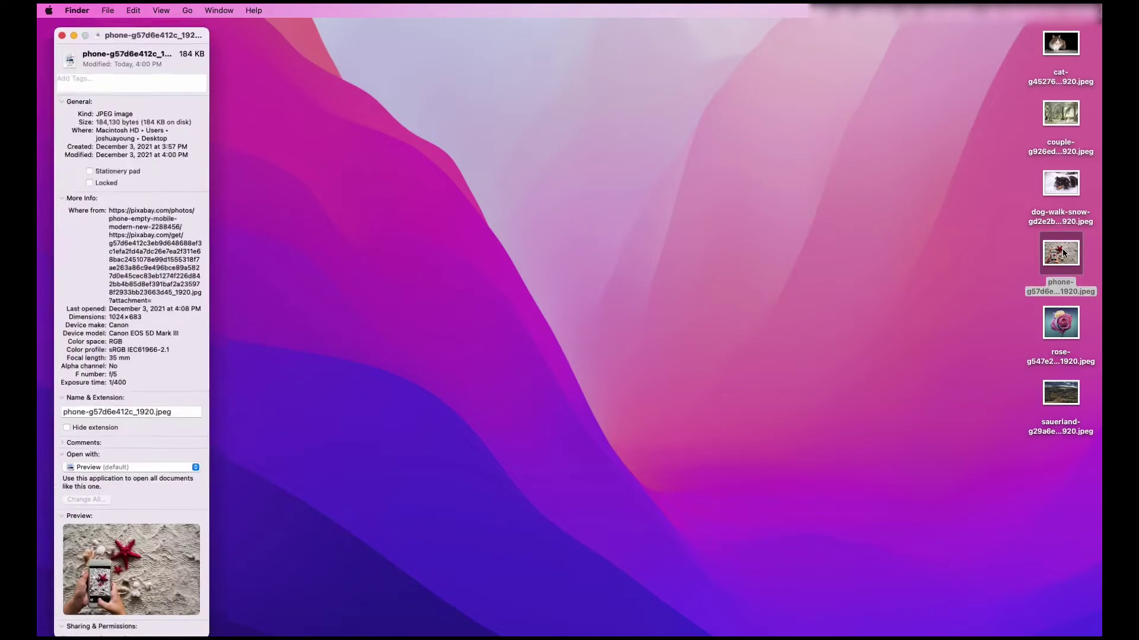
{"action": "left_click_drag", "start_coordinate": [126, 31], "coordinate": [469, 32]}
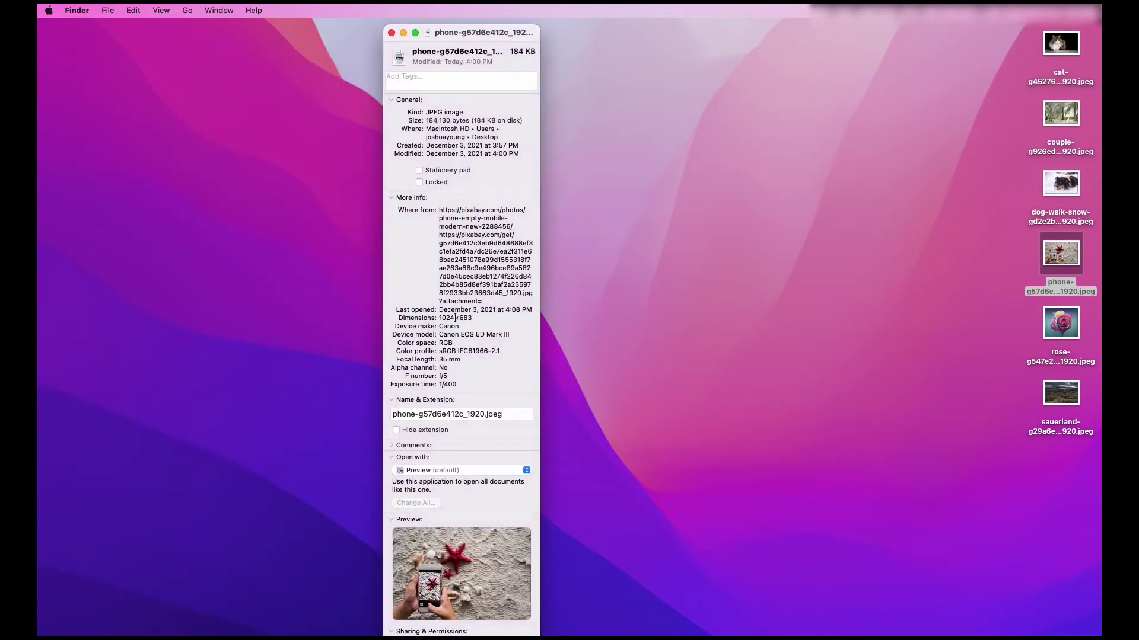
{"action": "double_click", "coordinate": [466, 319]}
{"action": "triple_click", "coordinate": [465, 319]}
Compare with the rose photo's 1024×917 dimensions, then close both info windows.
{"action": "left_click", "coordinate": [1055, 326]}
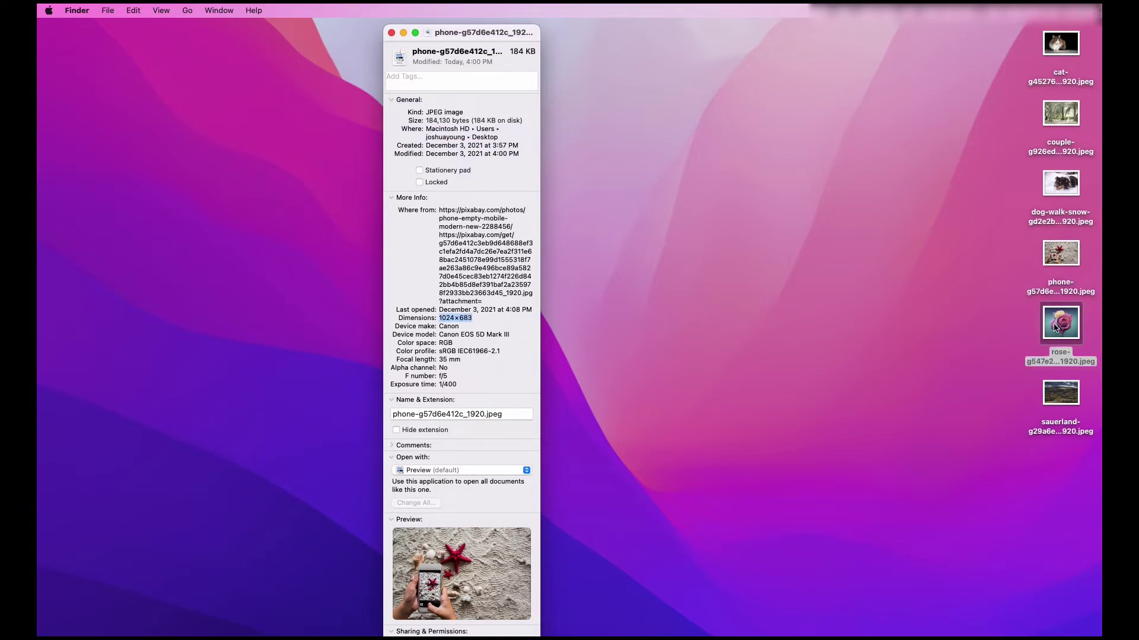
{"action": "key", "text": "super+i"}
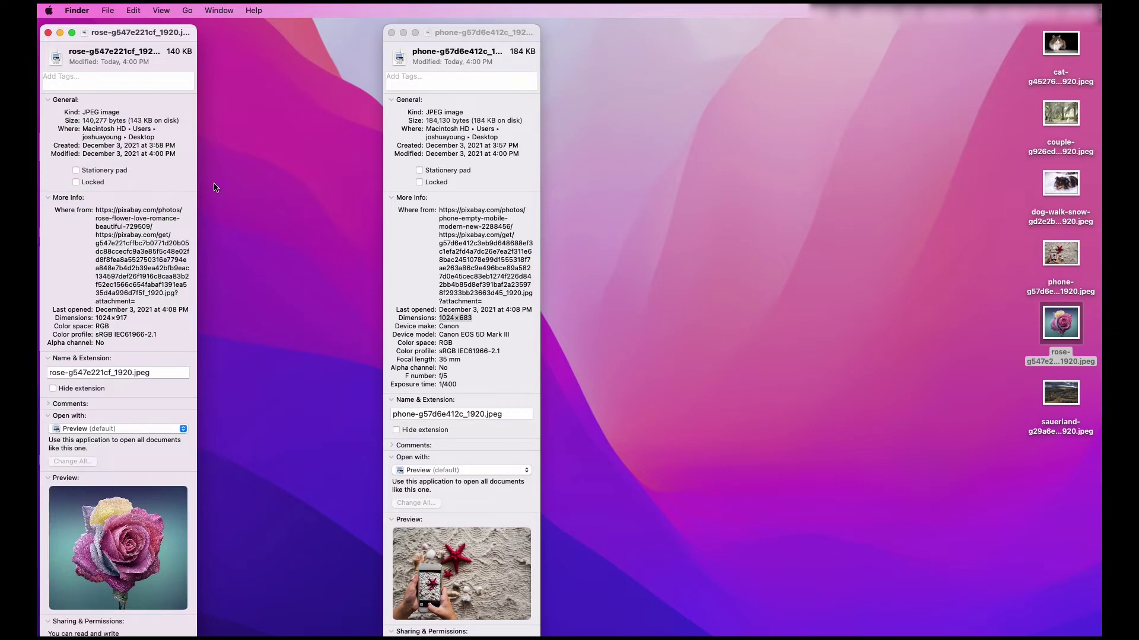
{"action": "left_click_drag", "start_coordinate": [150, 30], "coordinate": [674, 38]}
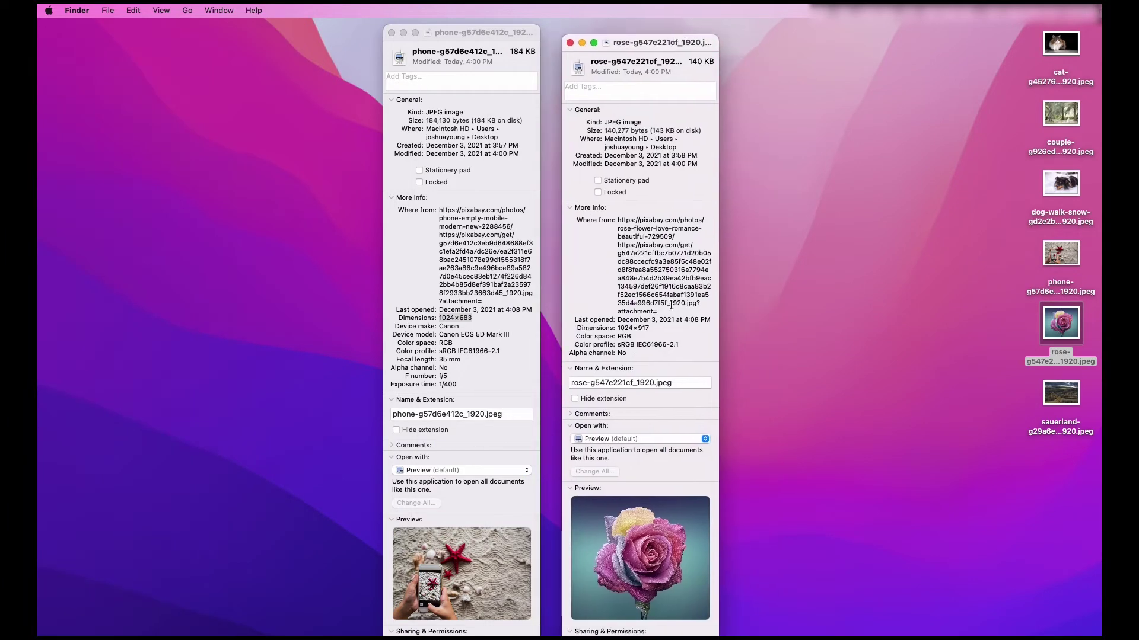
{"action": "triple_click", "coordinate": [636, 328]}
{"action": "left_click", "coordinate": [569, 43]}
{"action": "left_click", "coordinate": [391, 33]}
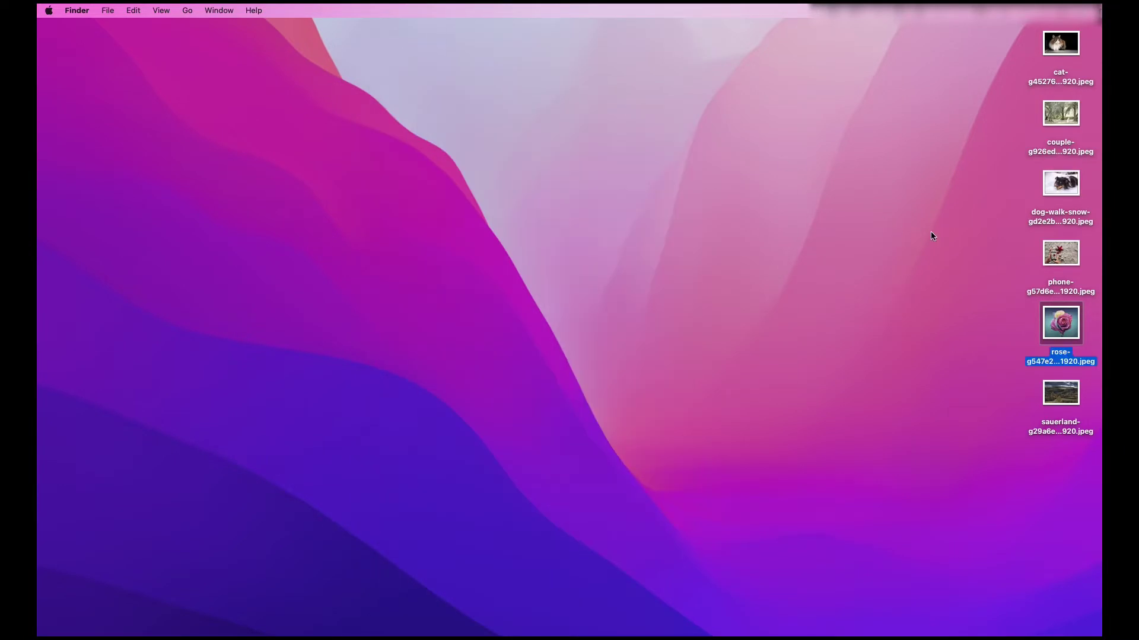
{"action": "left_click", "coordinate": [968, 218]}
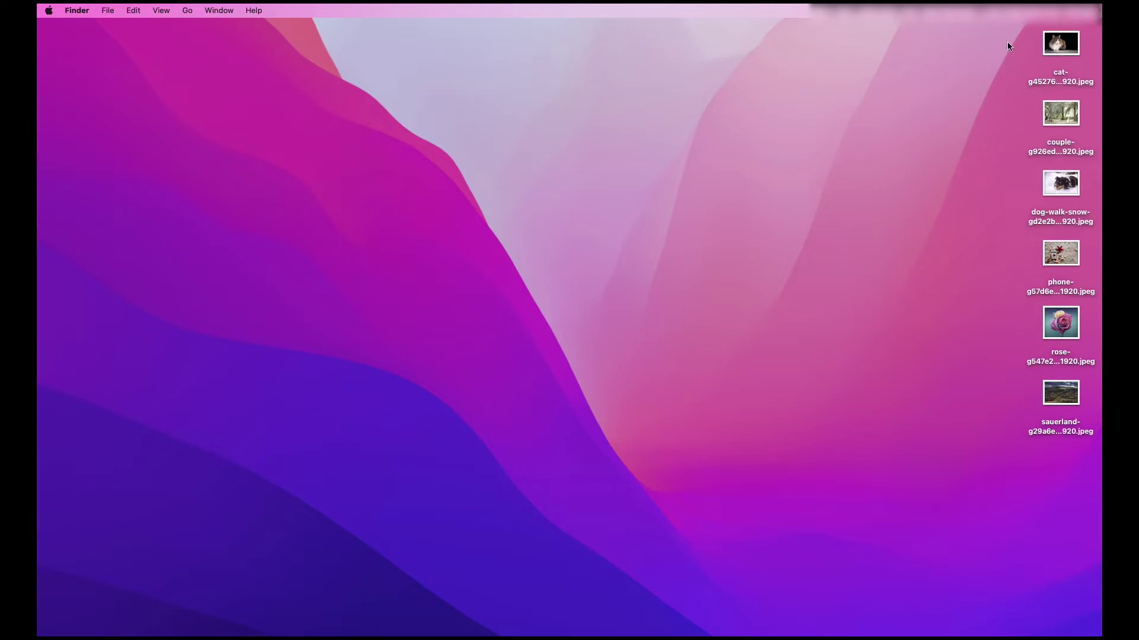
Marquee-select all six desktop photos and open them with Preview.
{"action": "left_click_drag", "start_coordinate": [1008, 44], "coordinate": [1071, 439]}
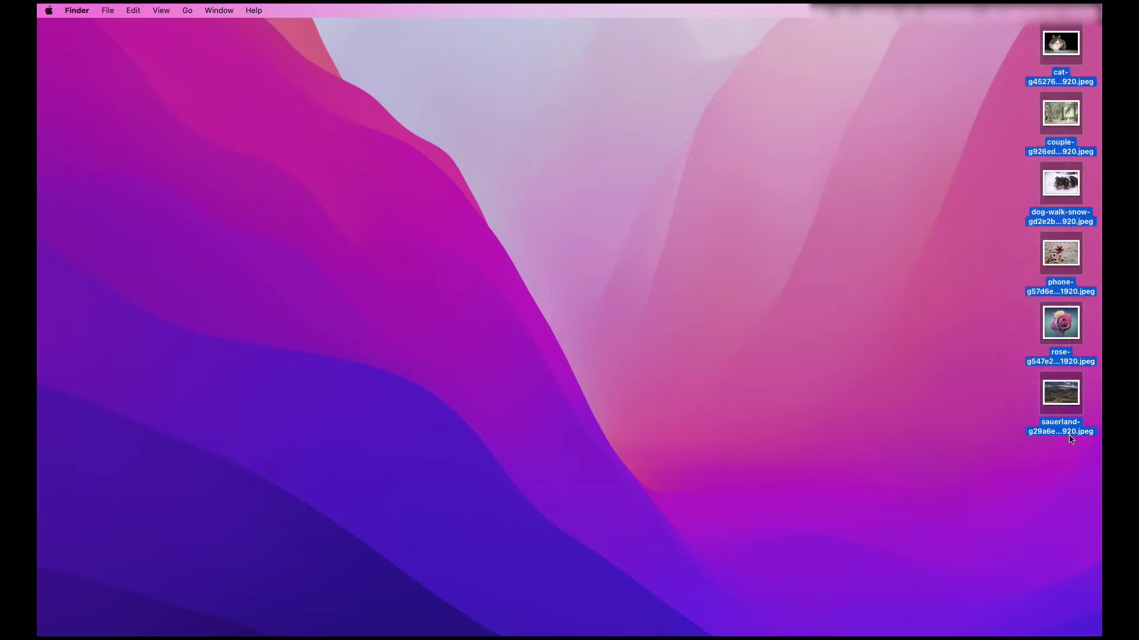
{"action": "right_click", "coordinate": [1058, 52]}
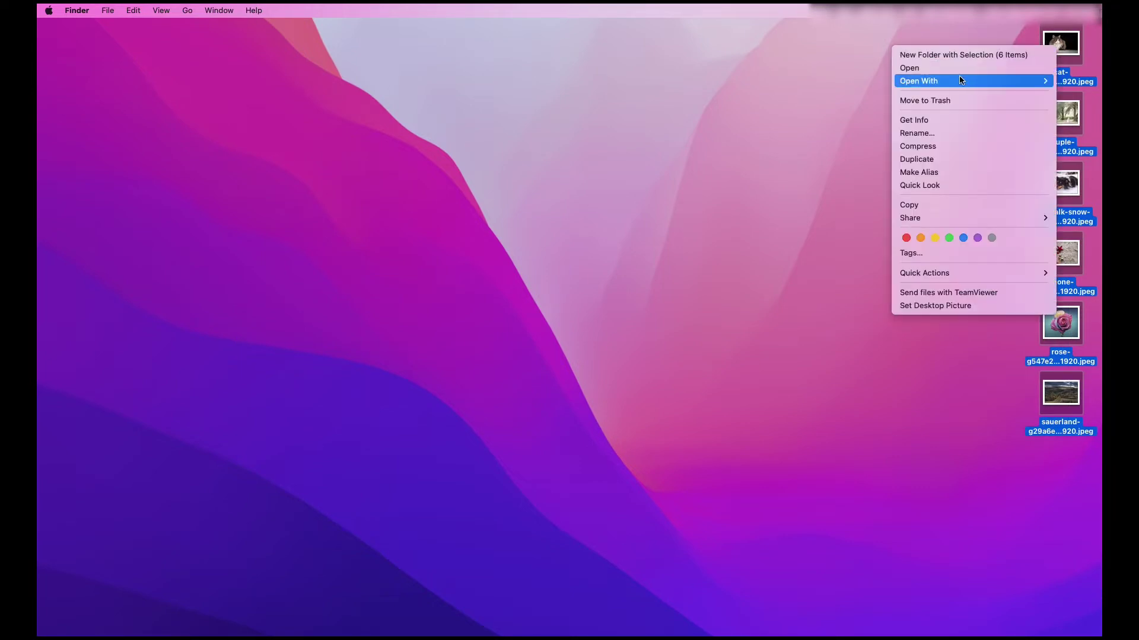
{"action": "mouse_move", "coordinate": [917, 84]}
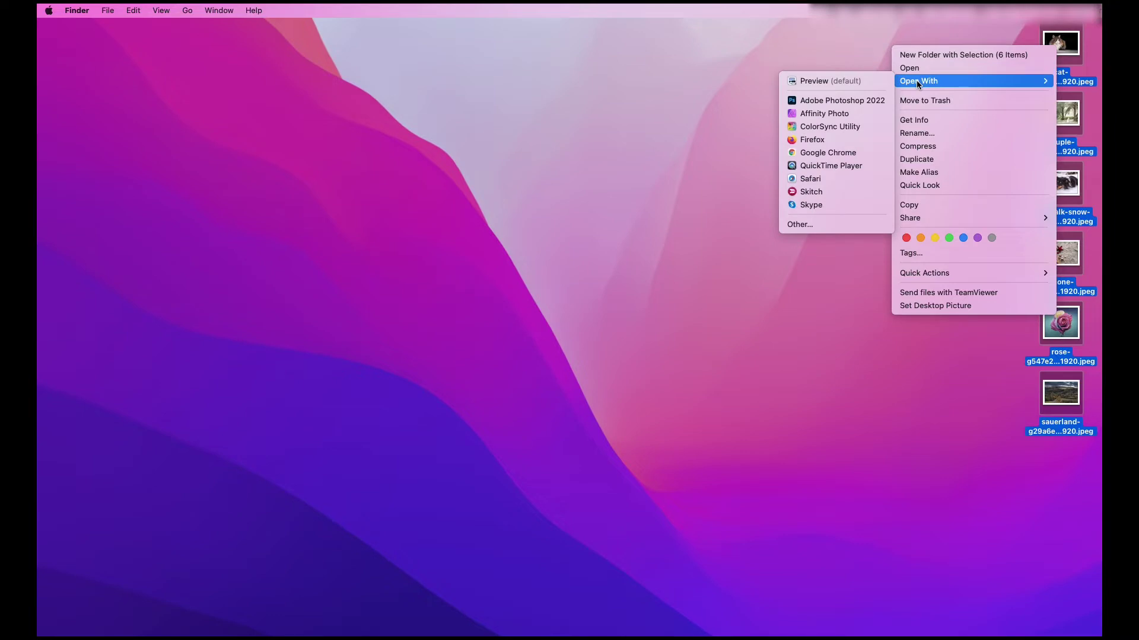
{"action": "left_click", "coordinate": [873, 81]}
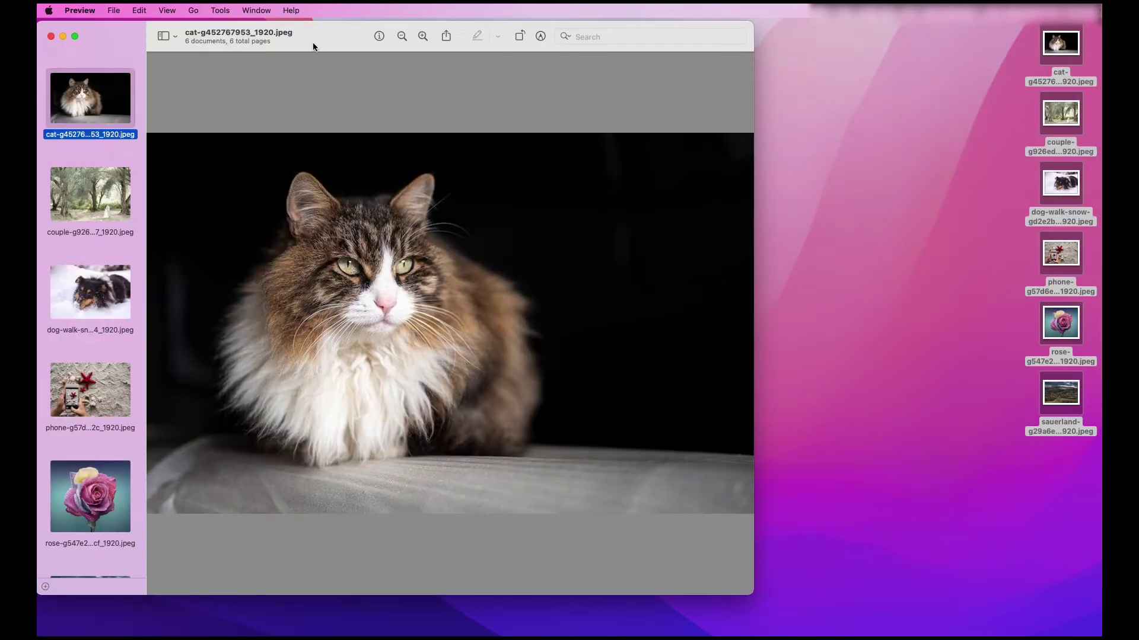
Move the Preview window beside the desktop and select all six sidebar images.
{"action": "left_click_drag", "start_coordinate": [314, 41], "coordinate": [593, 44]}
{"action": "scroll", "coordinate": [373, 255], "scroll_direction": "down", "scroll_amount": 3}
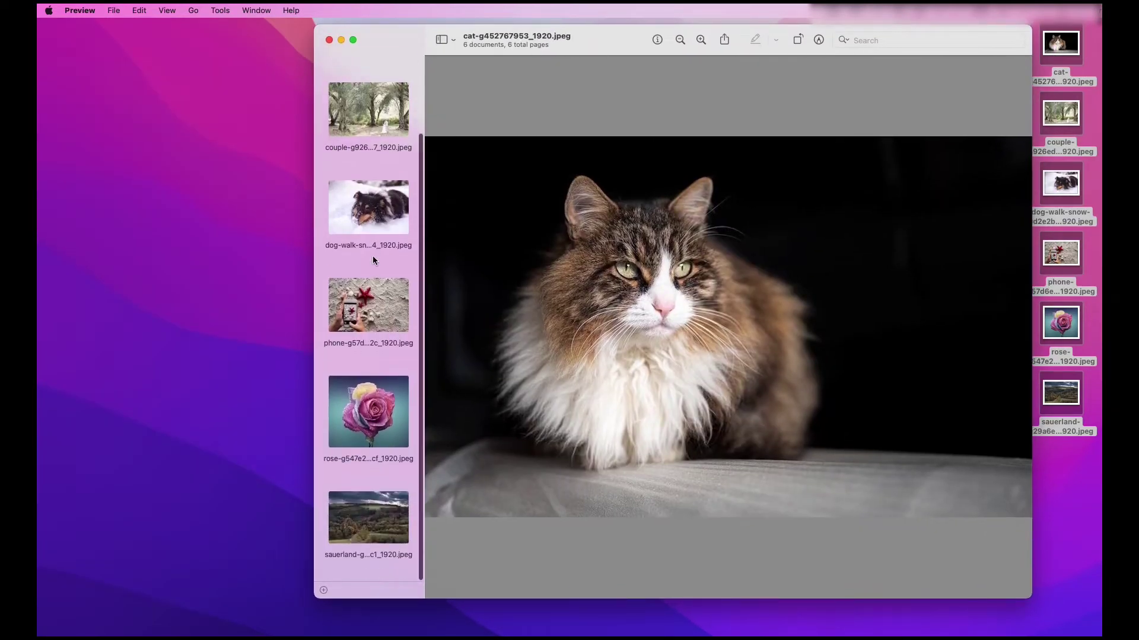
{"action": "scroll", "coordinate": [373, 255], "scroll_direction": "up", "scroll_amount": 3}
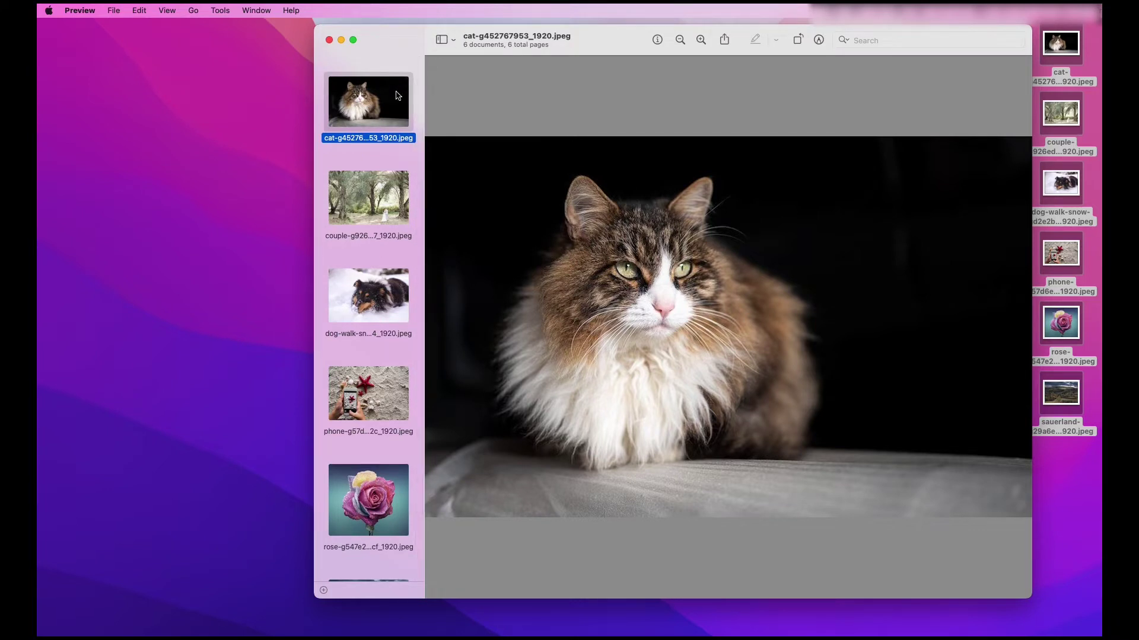
{"action": "key", "text": "super+a"}
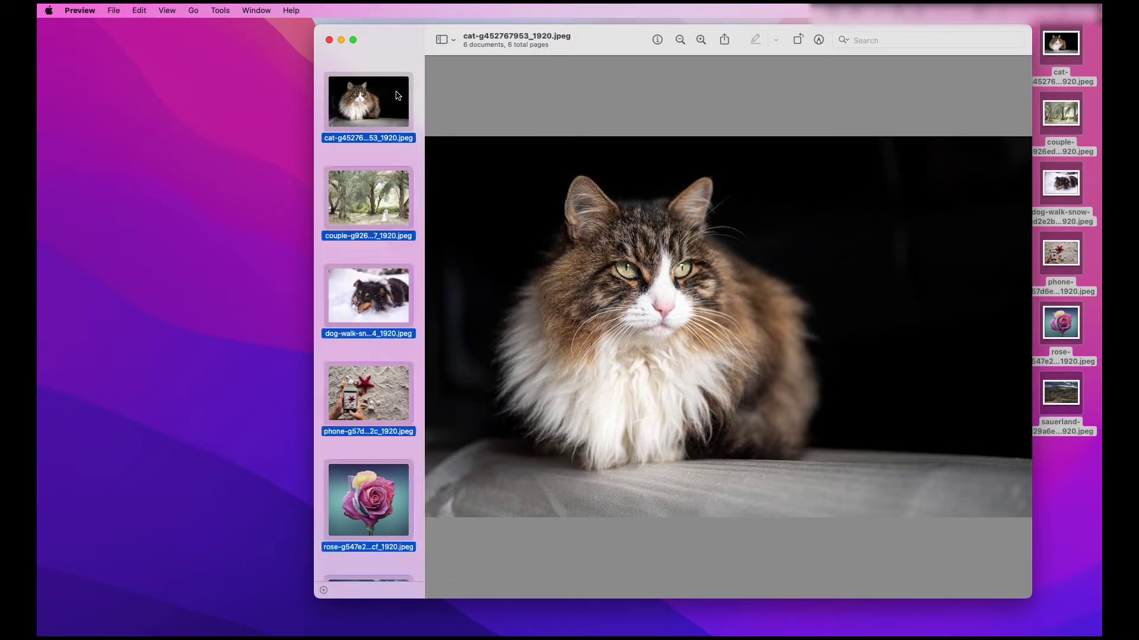
{"action": "scroll", "coordinate": [368, 354], "scroll_direction": "down", "scroll_amount": 2}
{"action": "scroll", "coordinate": [367, 358], "scroll_direction": "up", "scroll_amount": 2}
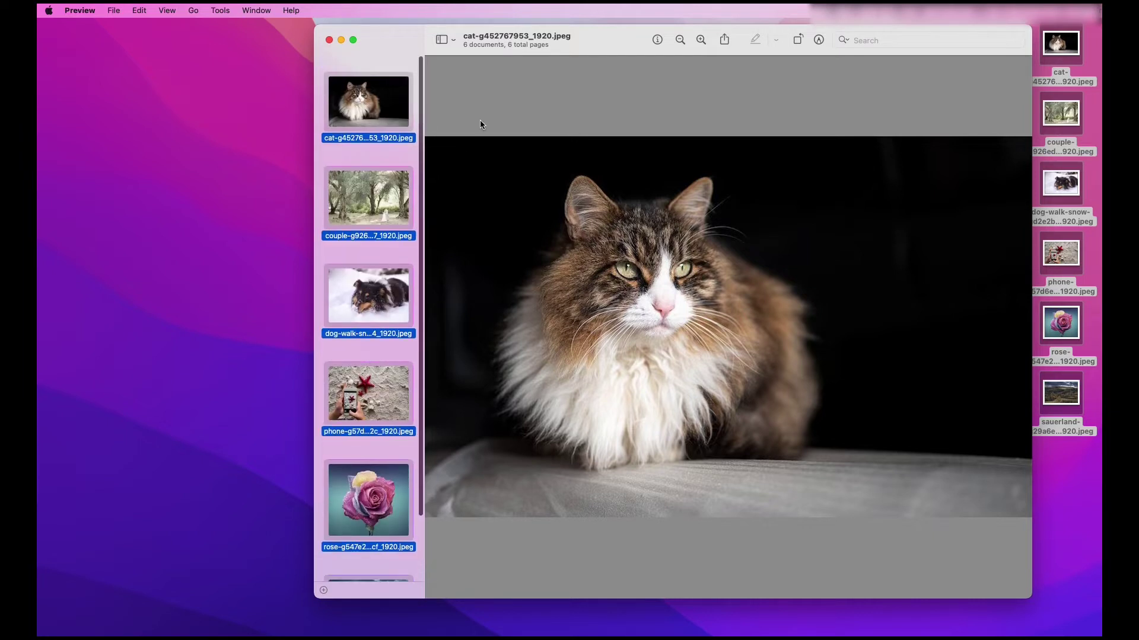
{"action": "left_click", "coordinate": [397, 152]}
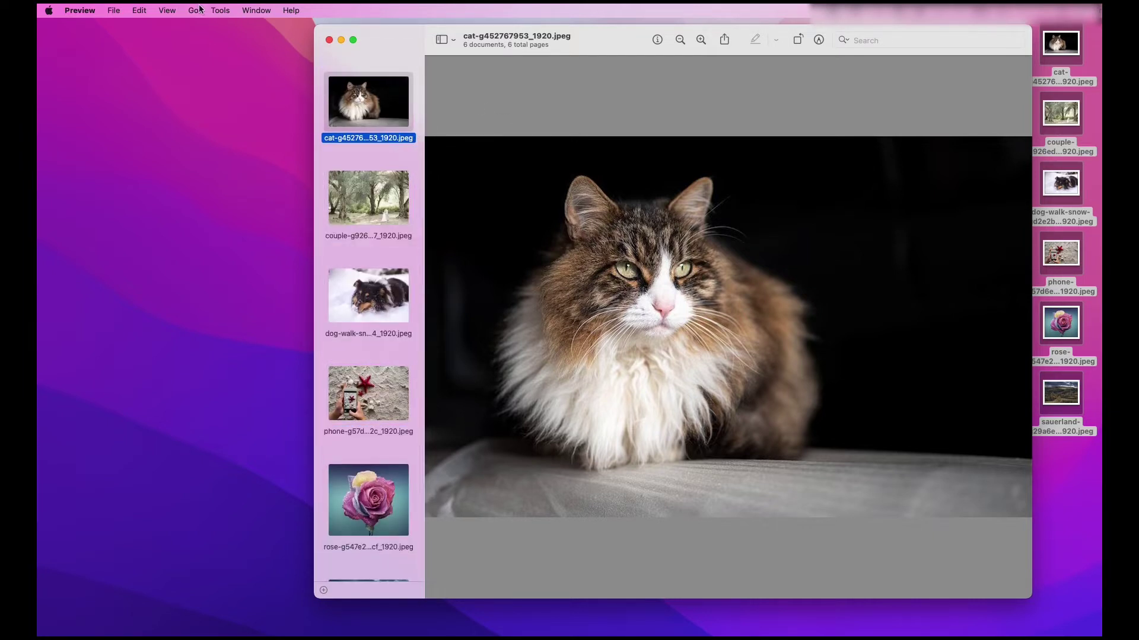
{"action": "left_click", "coordinate": [140, 11]}
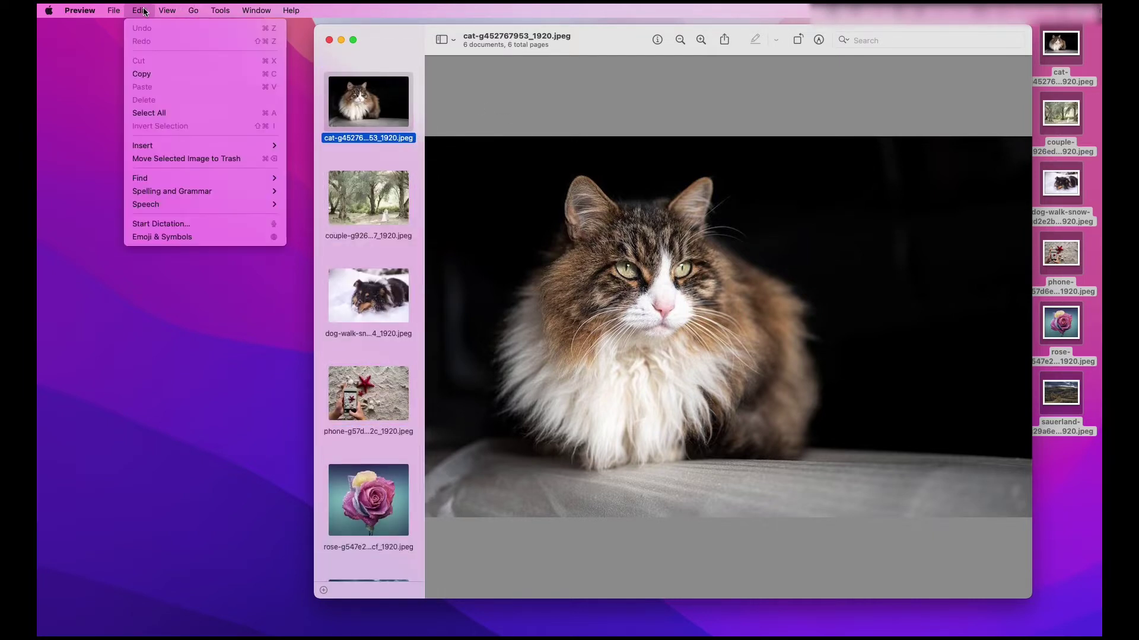
{"action": "left_click", "coordinate": [158, 113]}
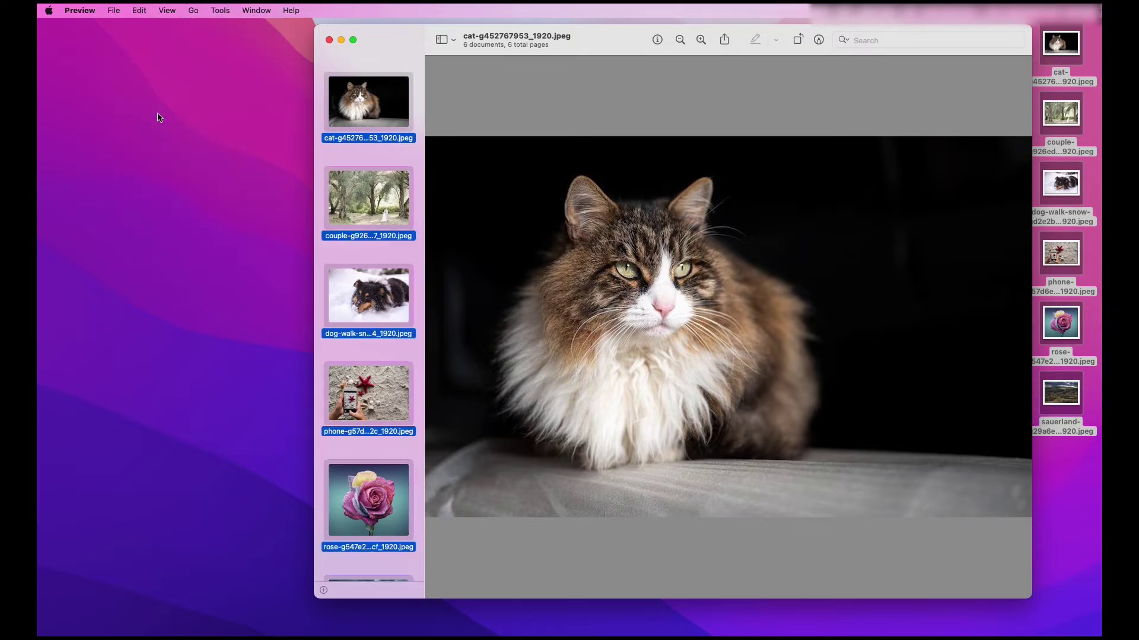
Deselect the desktop photos in Finder, then reselect all six images in Preview.
{"action": "key", "text": "super+Tab"}
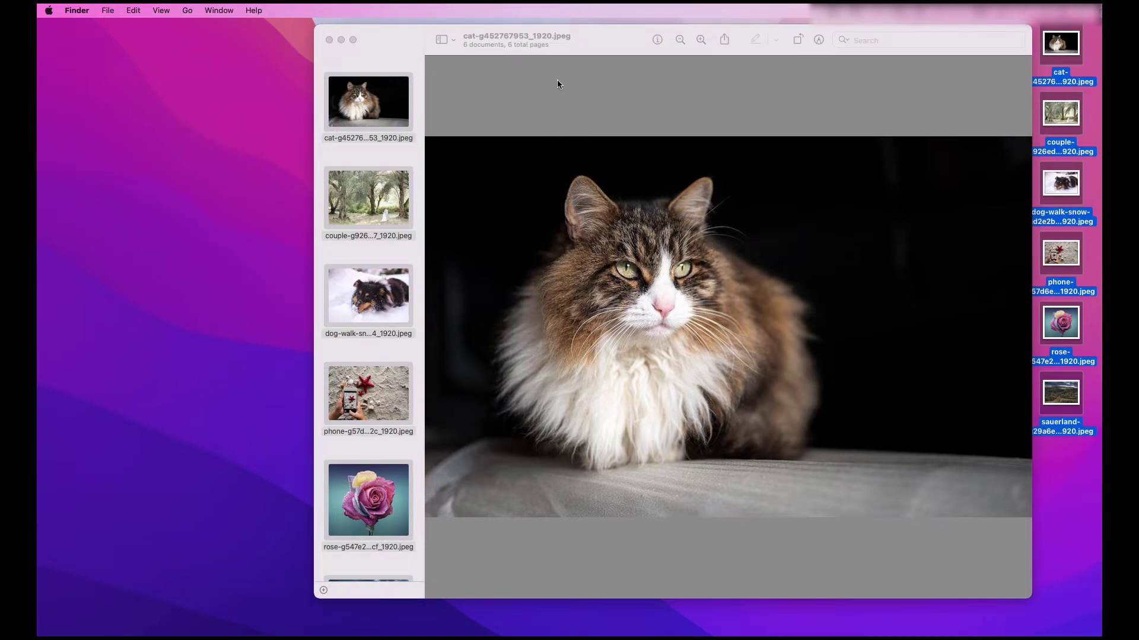
{"action": "left_click", "coordinate": [227, 109]}
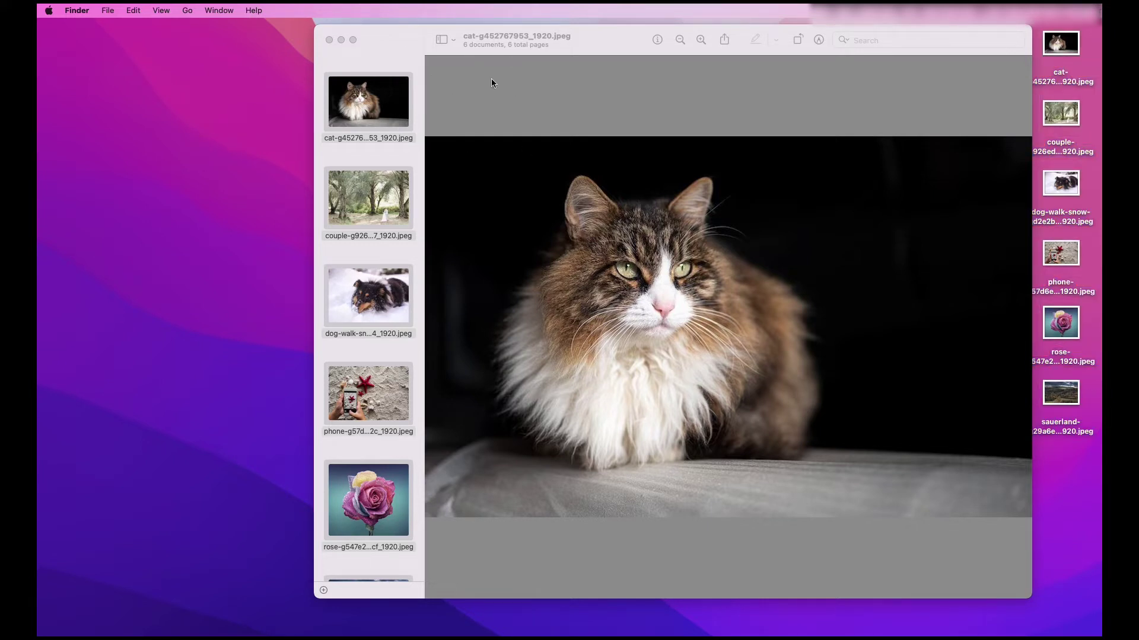
{"action": "left_click", "coordinate": [523, 80]}
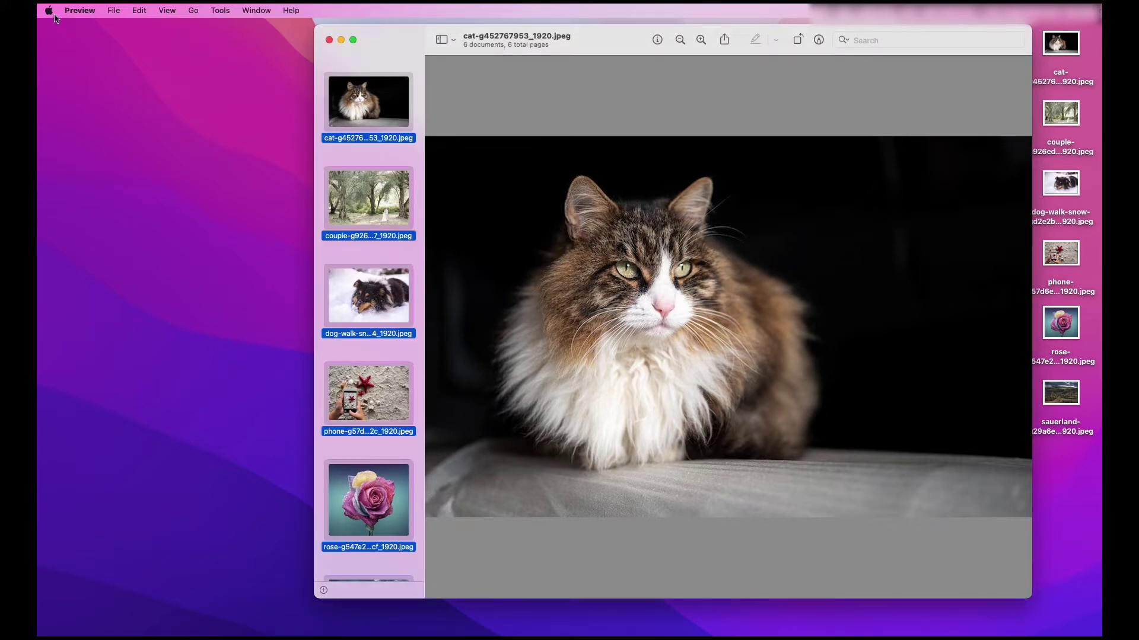
{"action": "left_click", "coordinate": [137, 11]}
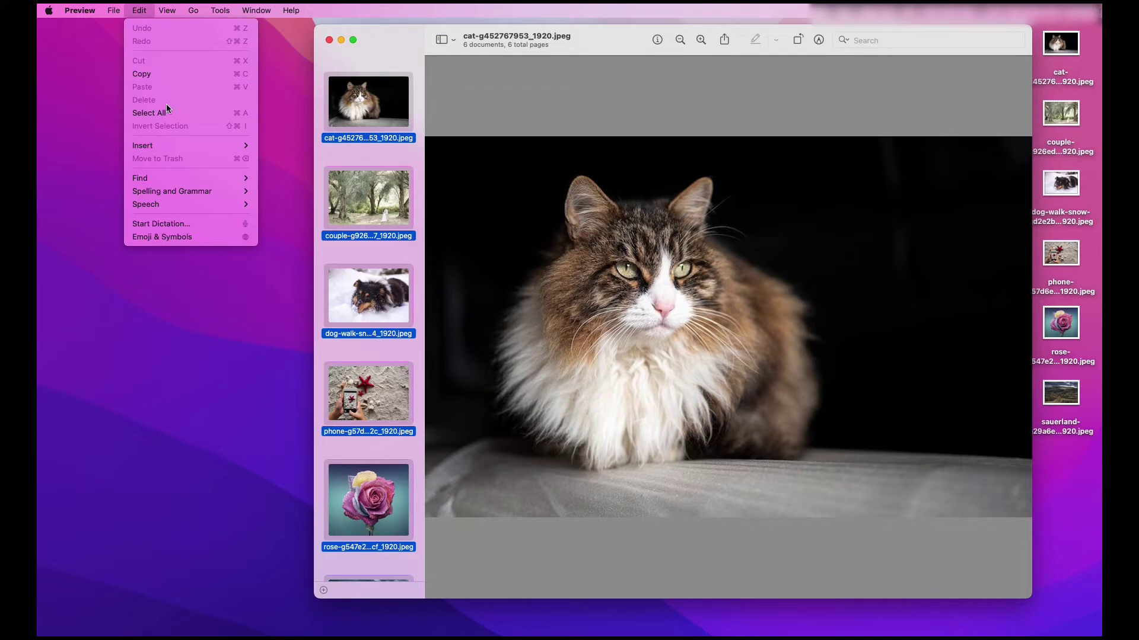
{"action": "left_click", "coordinate": [213, 113]}
{"action": "scroll", "coordinate": [386, 173], "scroll_direction": "down", "scroll_amount": 3}
{"action": "scroll", "coordinate": [386, 173], "scroll_direction": "up", "scroll_amount": 3}
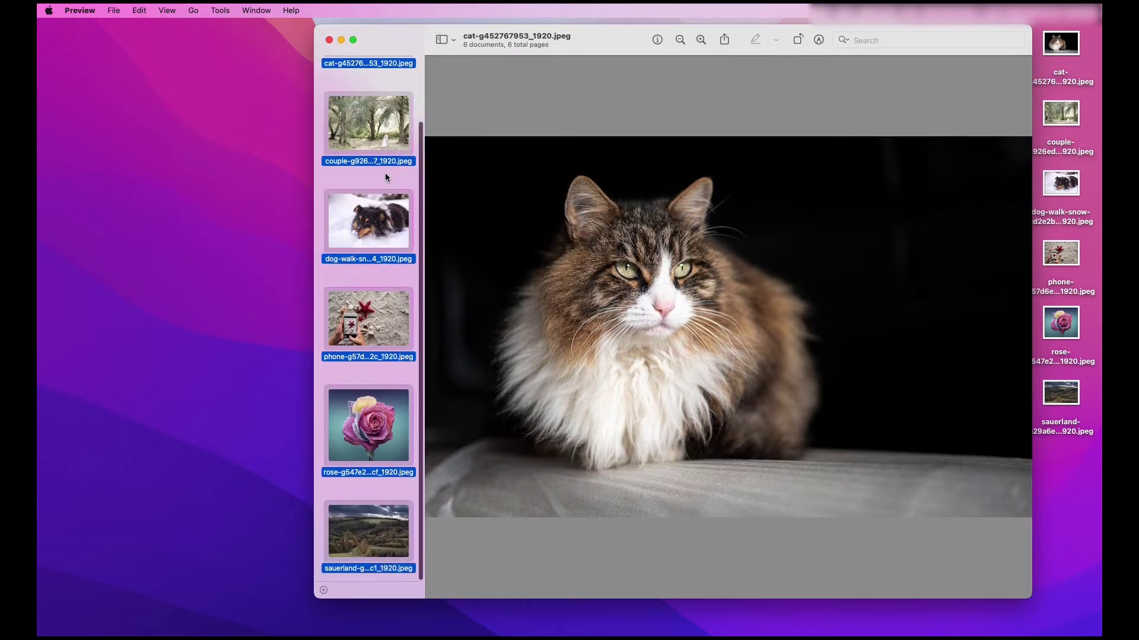
{"action": "left_click", "coordinate": [220, 10]}
In Adjust Size, switch the units to percent and scale all six images to 70%.
{"action": "left_click", "coordinate": [239, 73]}
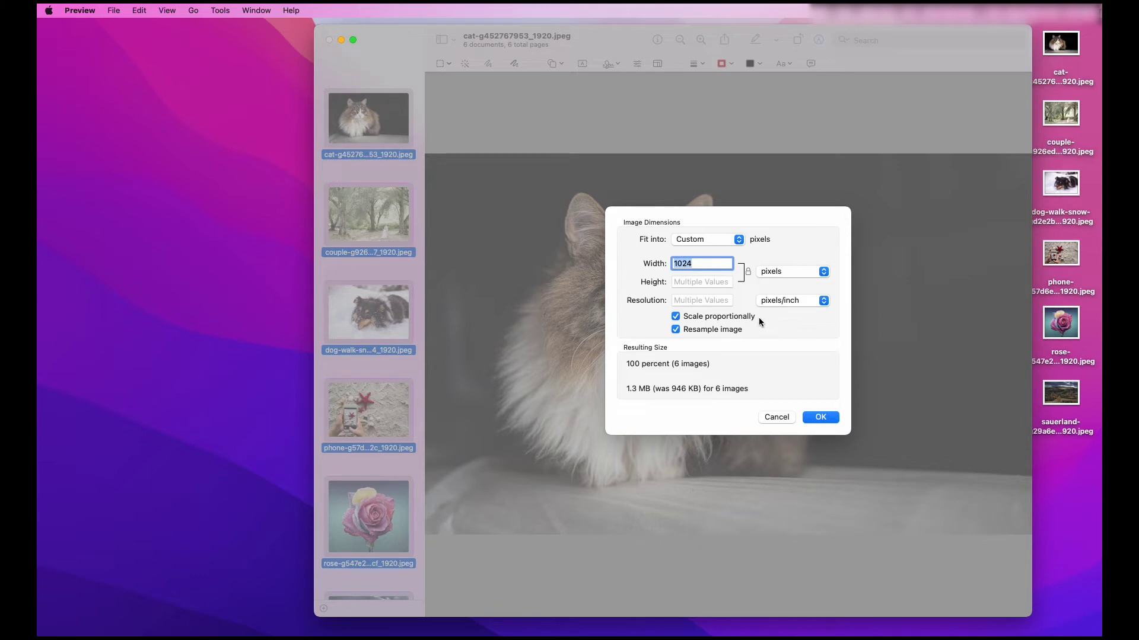
{"action": "left_click", "coordinate": [790, 273]}
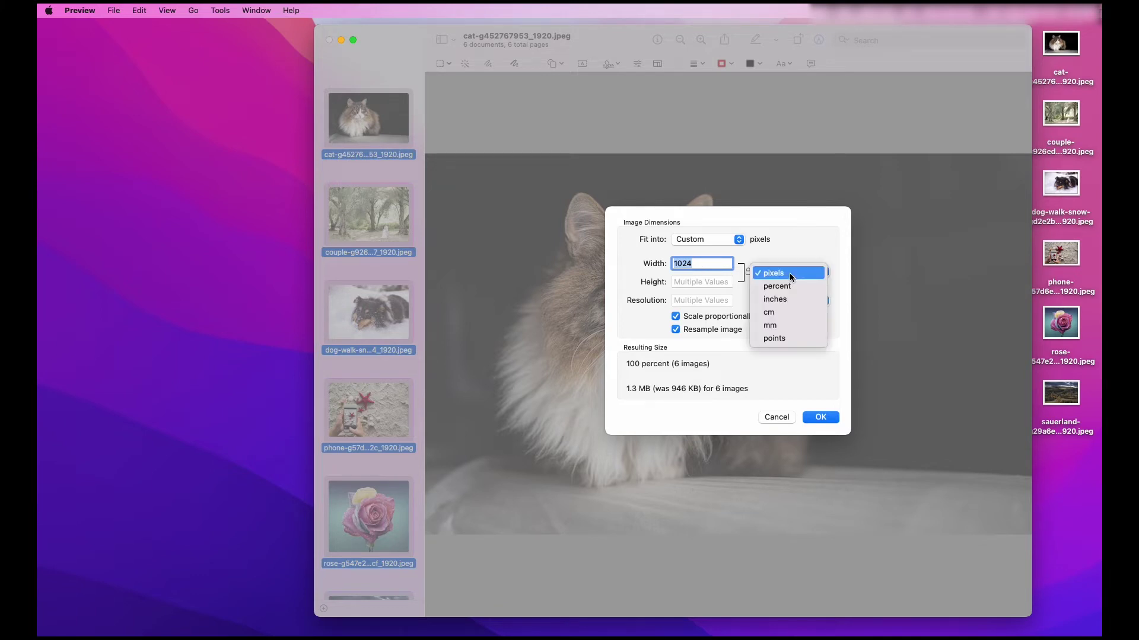
{"action": "left_click", "coordinate": [788, 289]}
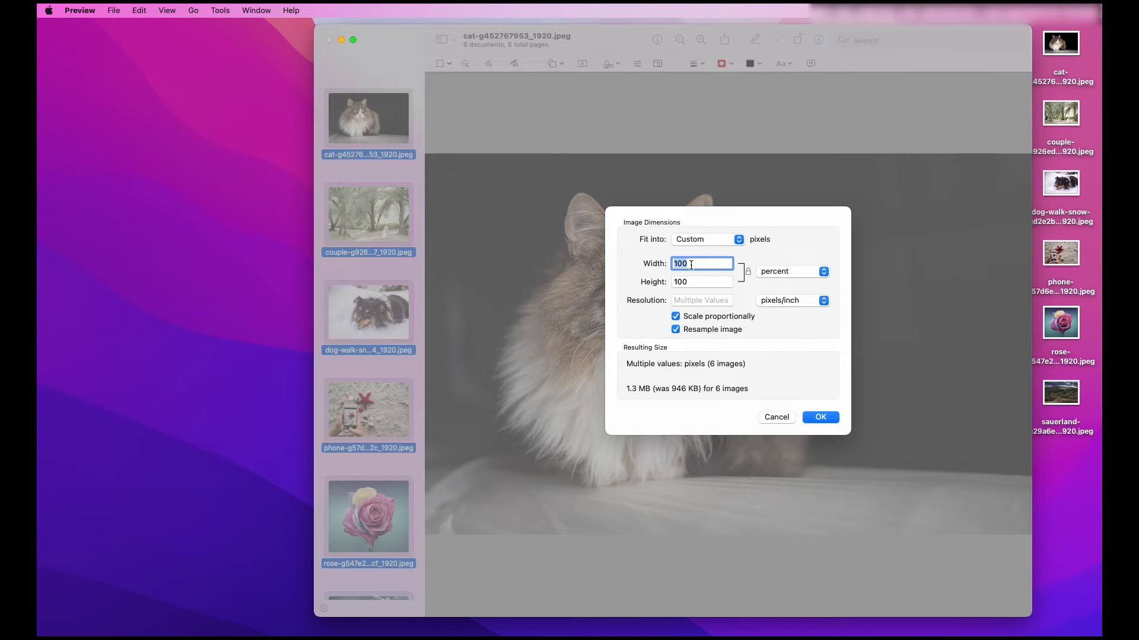
{"action": "type", "text": "70"}
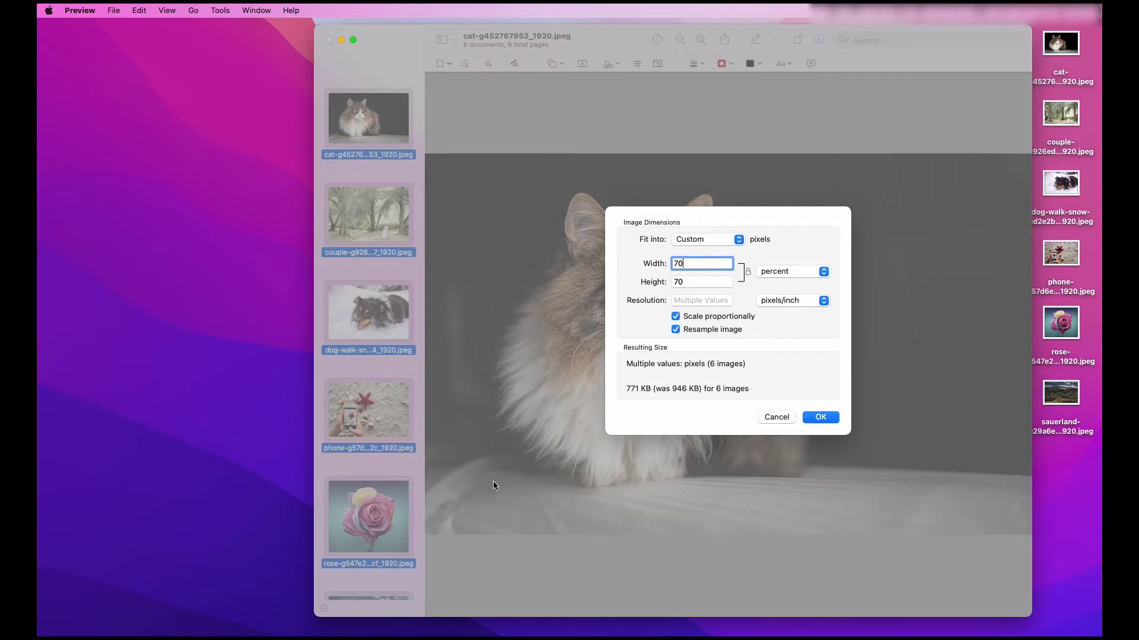
{"action": "left_click", "coordinate": [820, 417]}
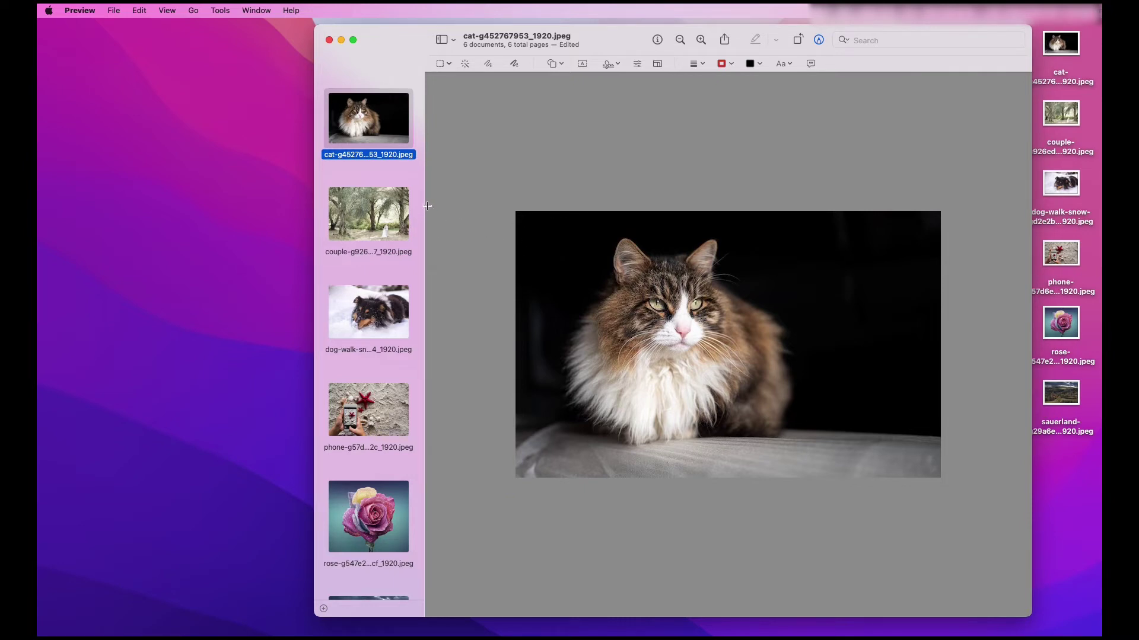
Deselect the thumbnails in the Preview sidebar.
{"action": "left_click", "coordinate": [526, 238]}
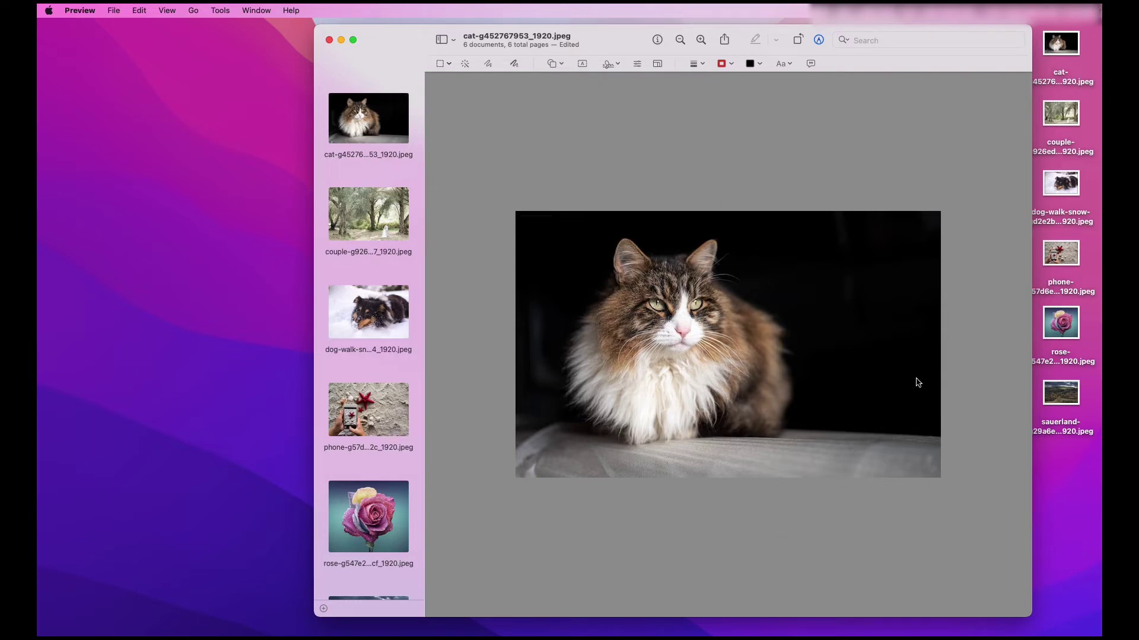
Save the six resized photos with File > Save and shift the window left.
{"action": "left_click", "coordinate": [113, 11]}
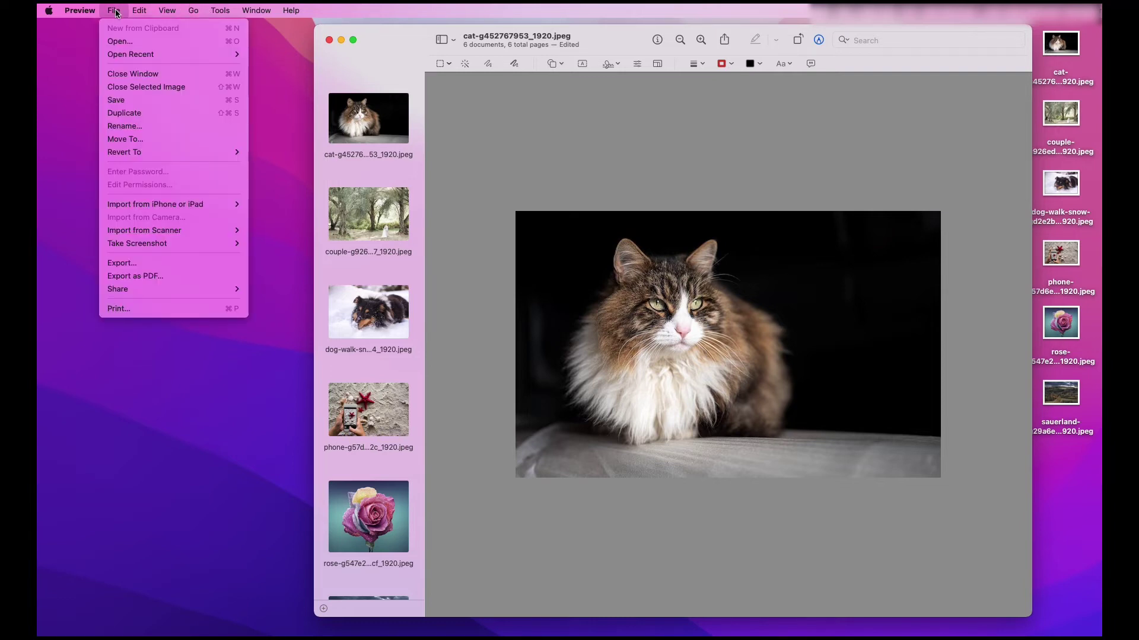
{"action": "left_click", "coordinate": [143, 100]}
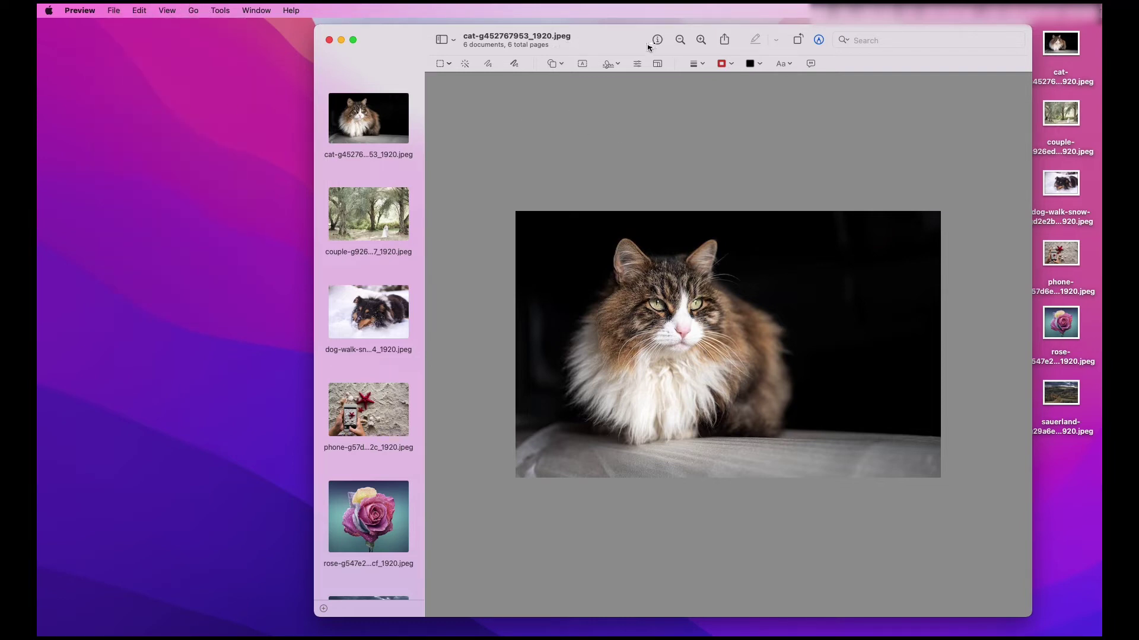
{"action": "left_click_drag", "start_coordinate": [634, 41], "coordinate": [455, 43]}
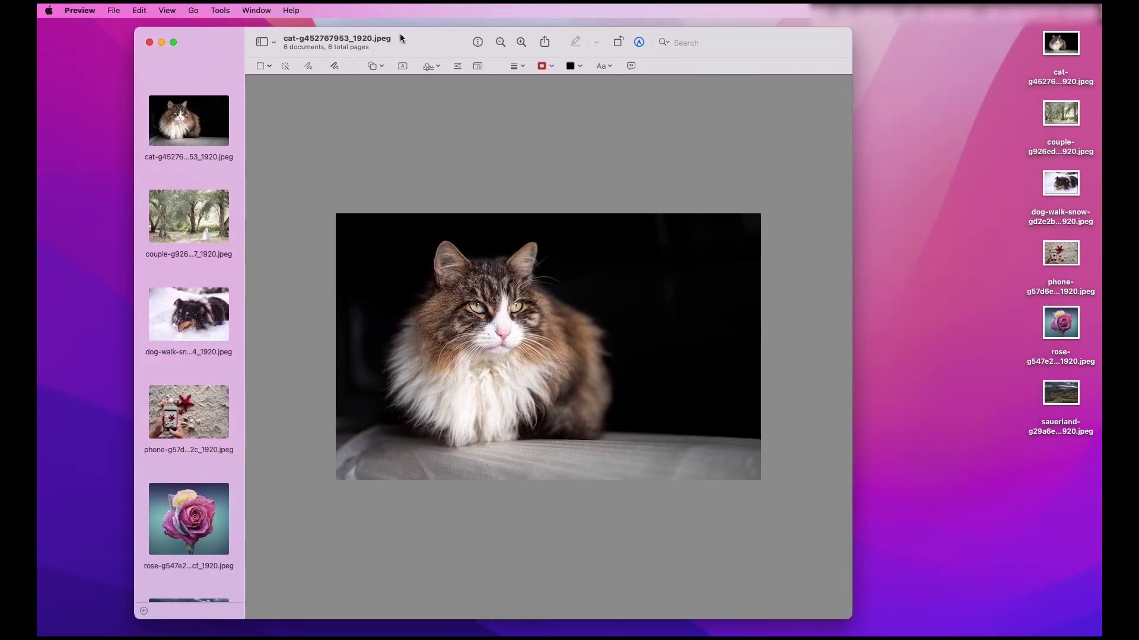
Quit Preview and reopen cat-g452767953_1920.jpeg to check its smaller size.
{"action": "left_click", "coordinate": [1056, 47]}
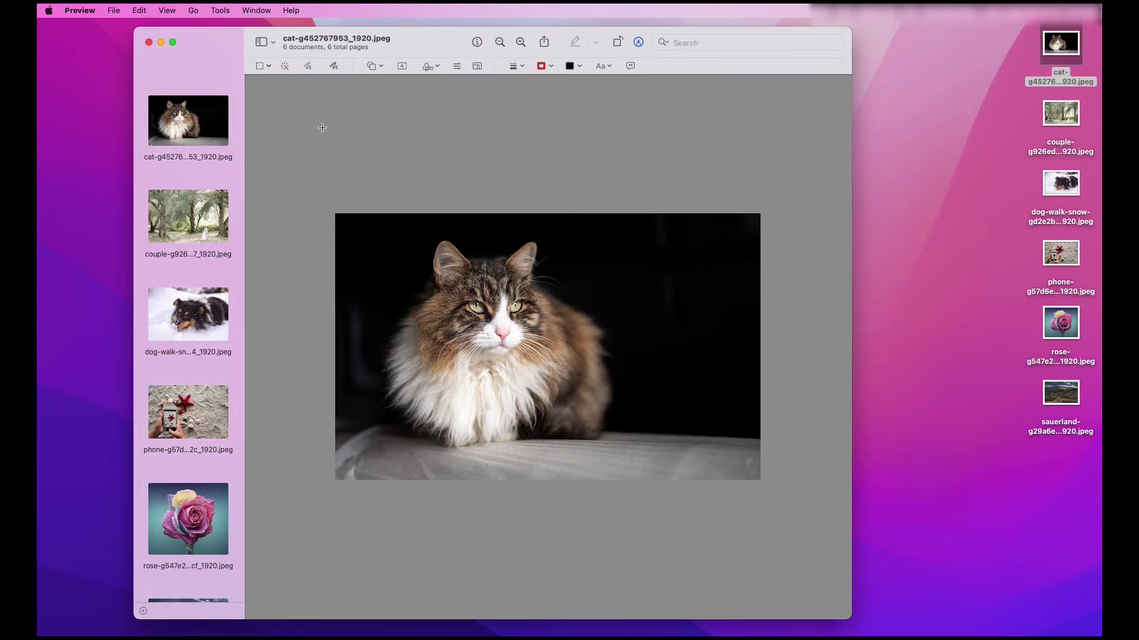
{"action": "left_click", "coordinate": [77, 11]}
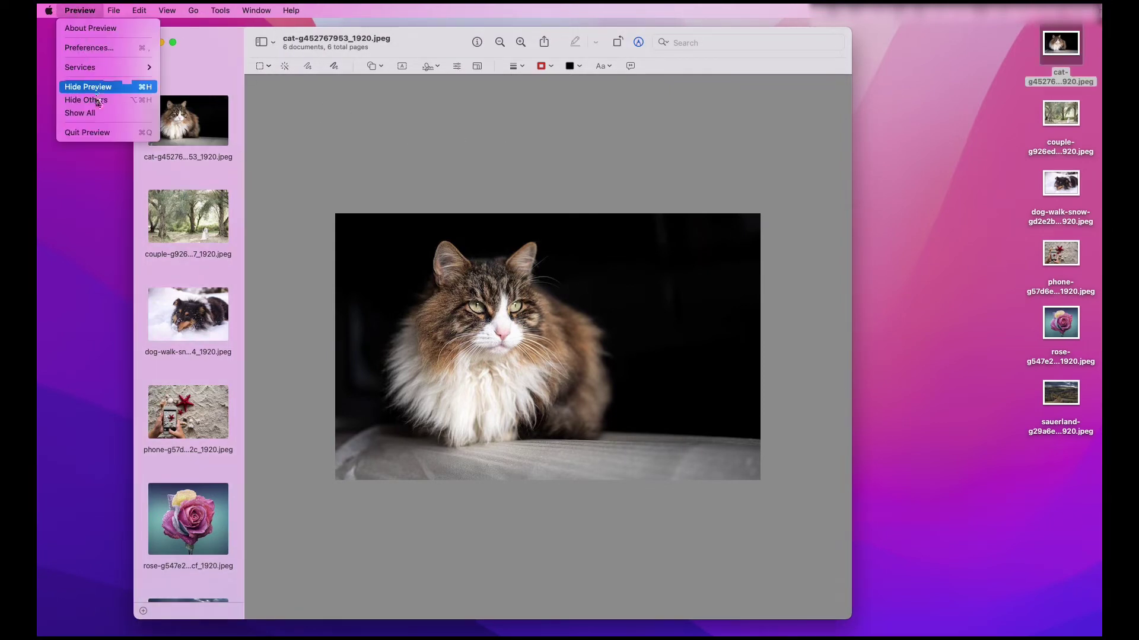
{"action": "left_click", "coordinate": [93, 132]}
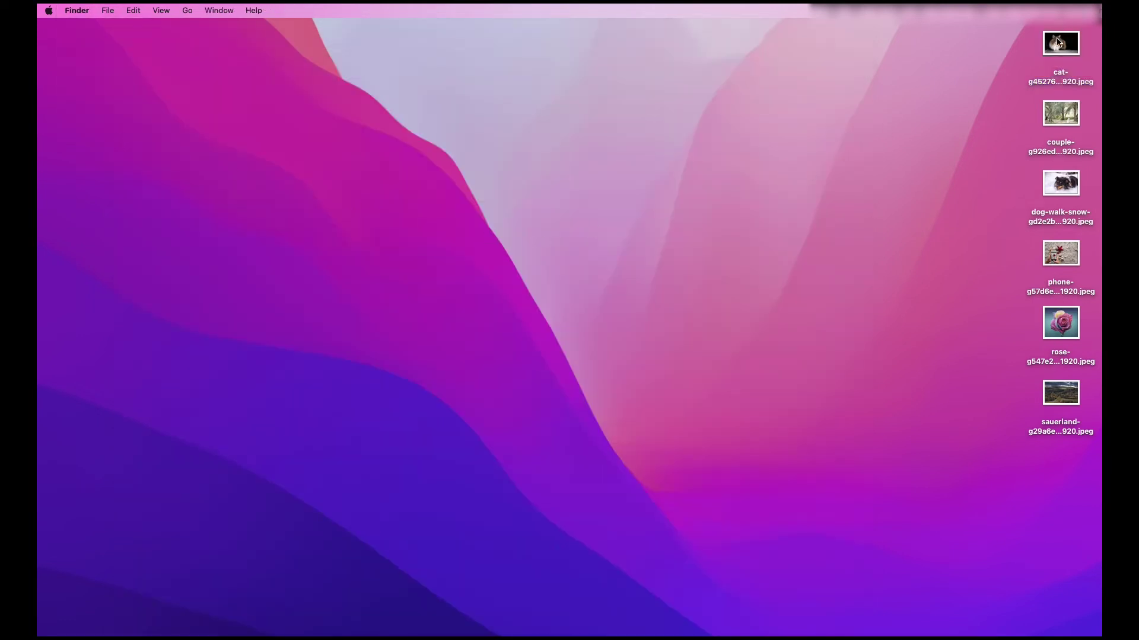
{"action": "double_click", "coordinate": [1059, 41]}
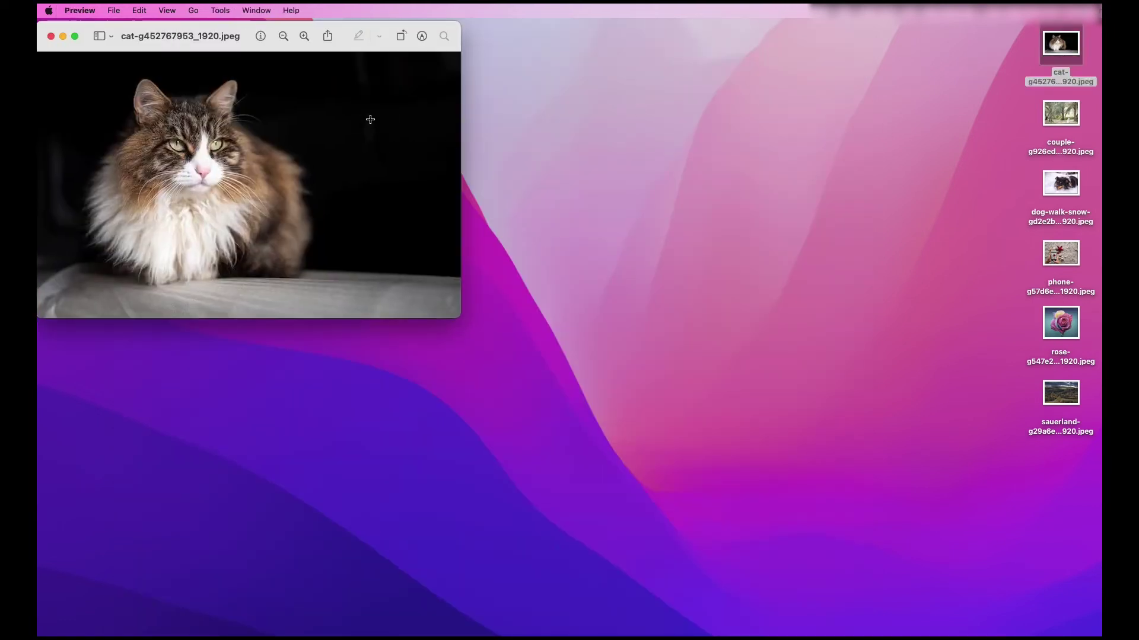
{"action": "left_click_drag", "start_coordinate": [243, 31], "coordinate": [487, 94]}
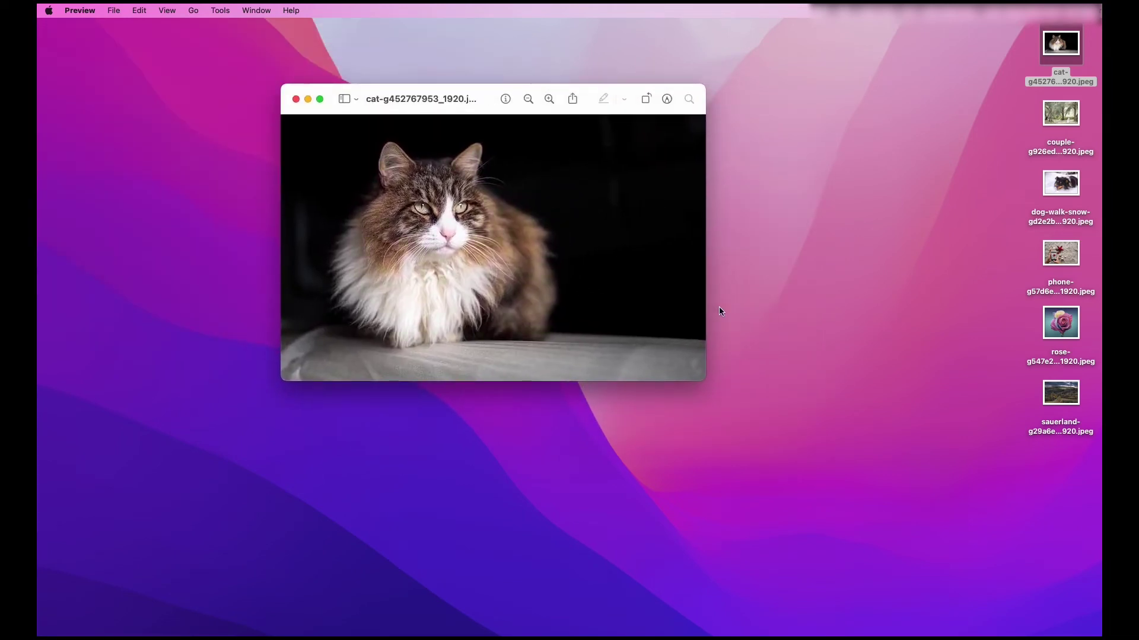
{"action": "left_click_drag", "start_coordinate": [701, 376], "coordinate": [890, 486]}
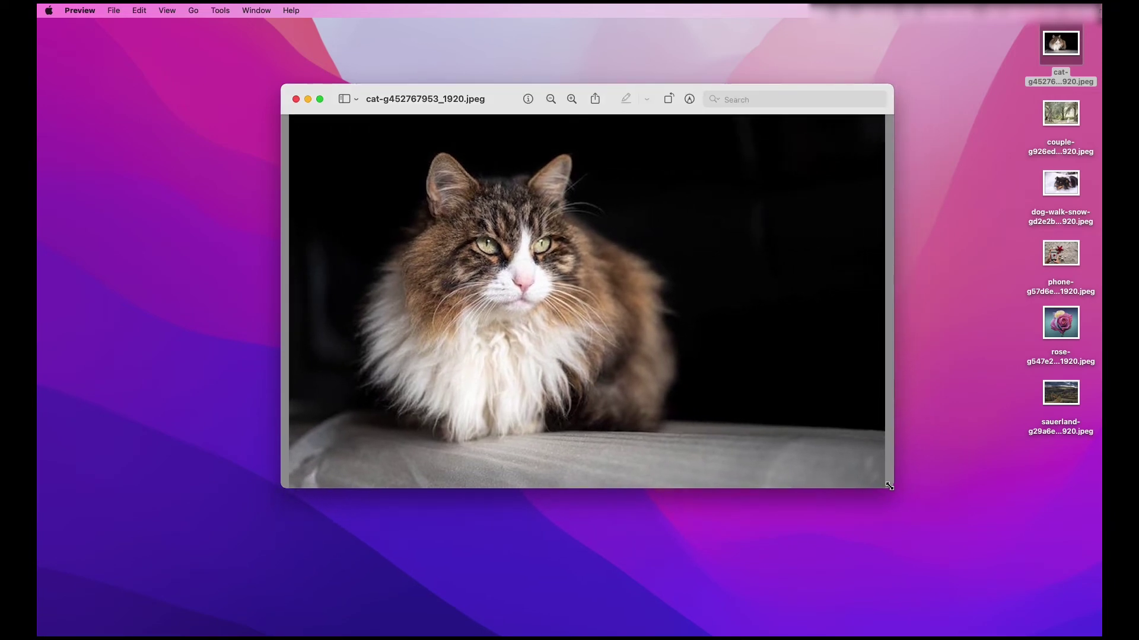
{"action": "left_click", "coordinate": [296, 100]}
Show Get Info for the couple and phone photos side by side, confirming 717-pixel widths.
{"action": "left_click", "coordinate": [937, 50]}
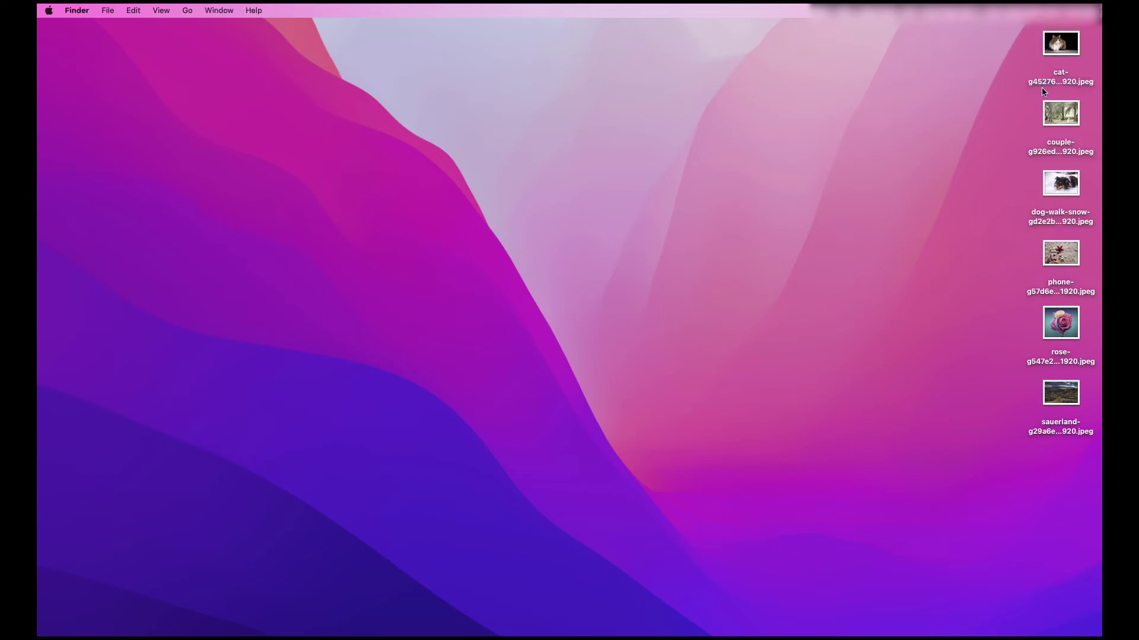
{"action": "left_click", "coordinate": [1055, 115]}
{"action": "key", "text": "super+i"}
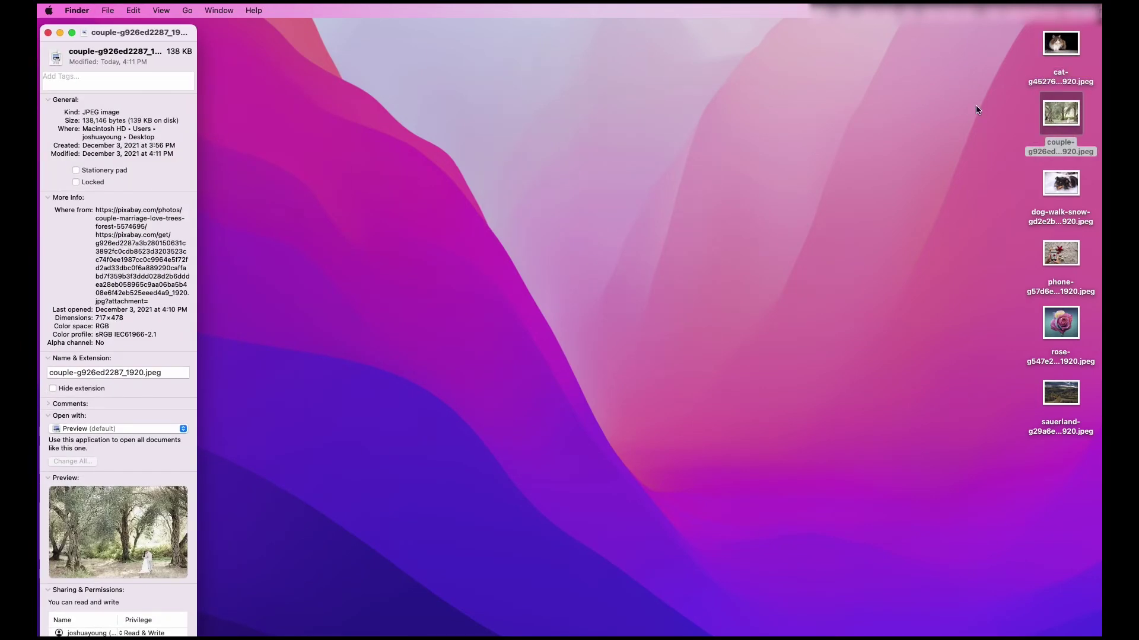
{"action": "left_click_drag", "start_coordinate": [115, 32], "coordinate": [541, 32]}
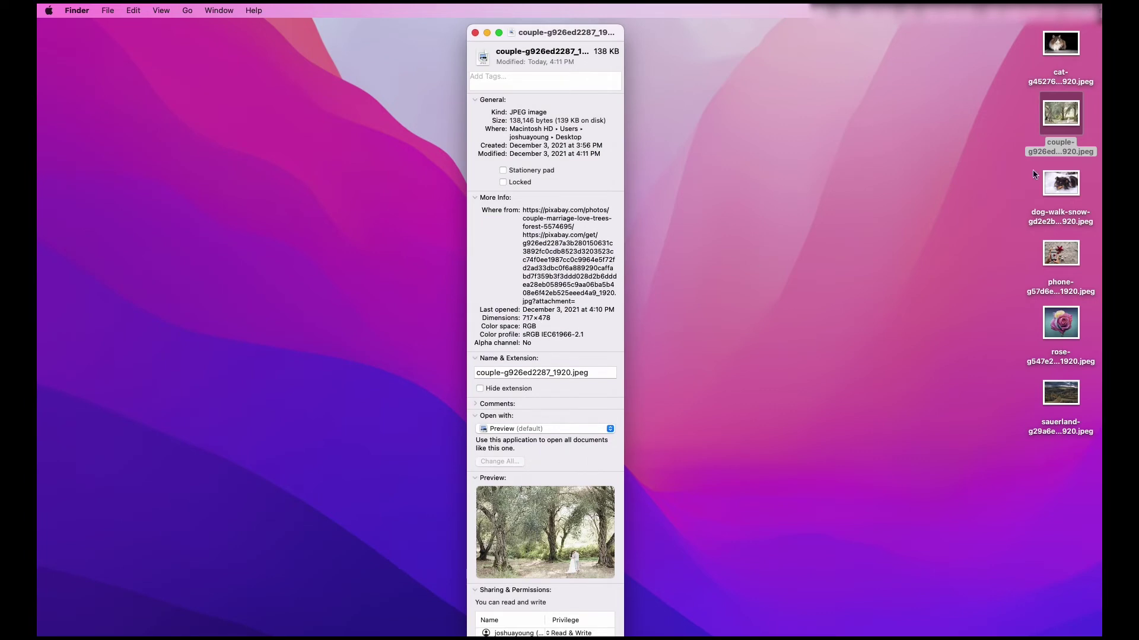
{"action": "left_click", "coordinate": [1062, 187]}
{"action": "key", "text": "Down"}
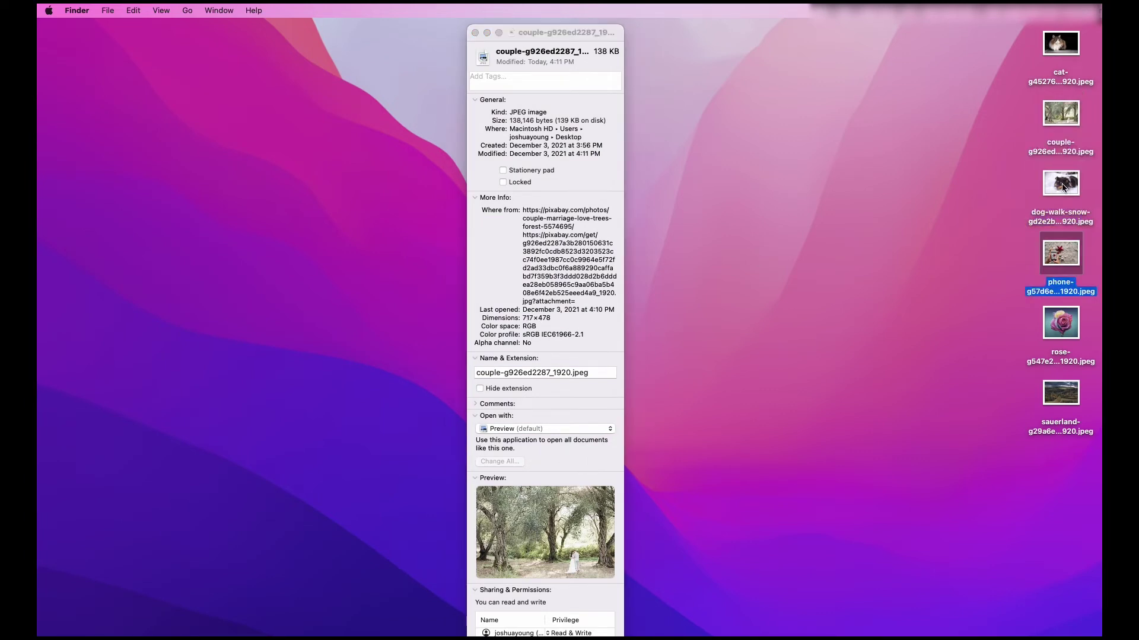
{"action": "key", "text": "super+i"}
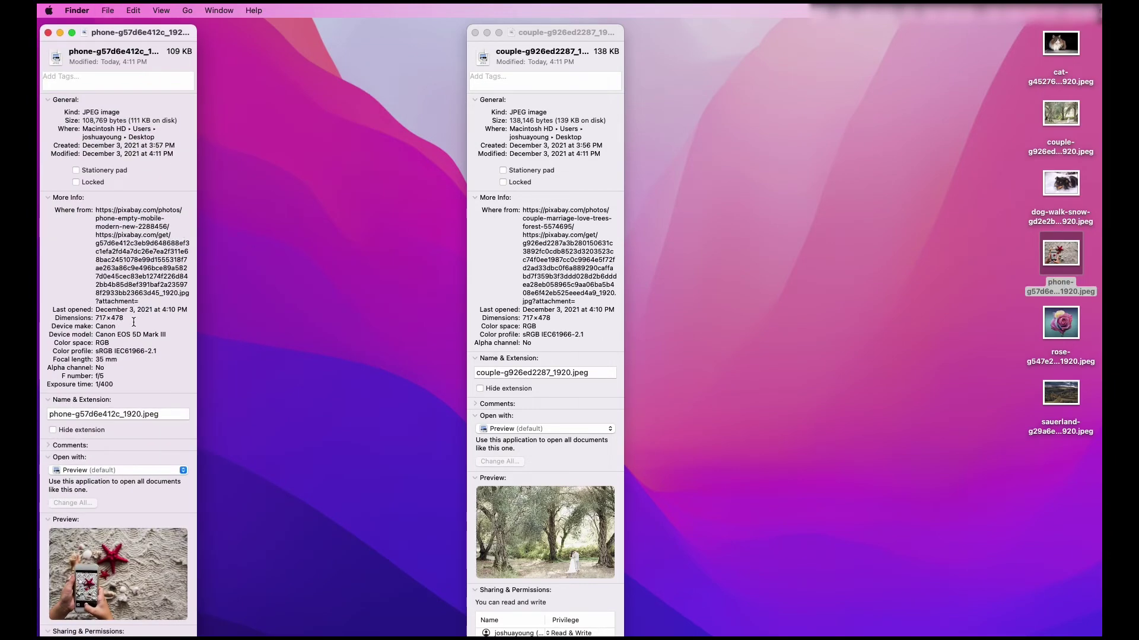
{"action": "left_click_drag", "start_coordinate": [157, 28], "coordinate": [419, 32]}
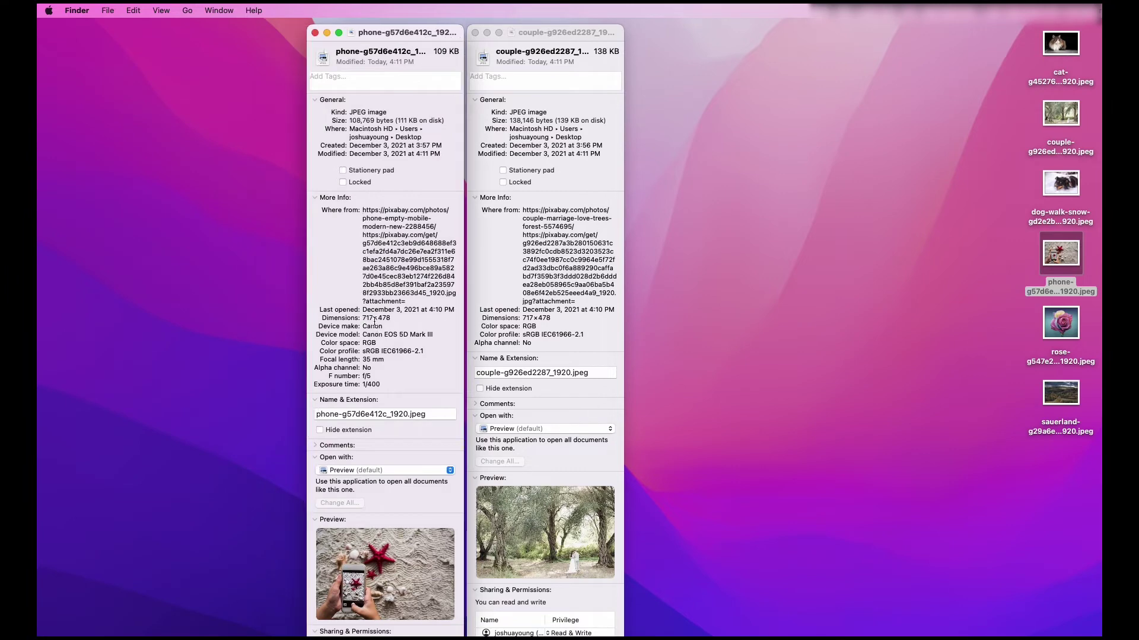
{"action": "left_click", "coordinate": [497, 322]}
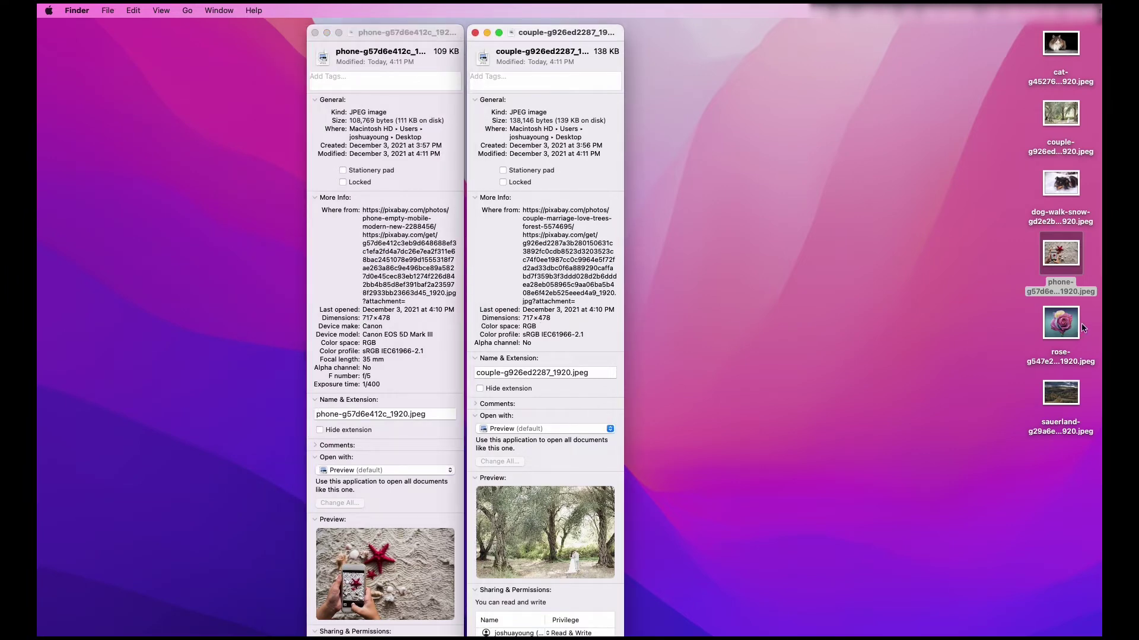
Show the rose photo's info, then close all three info windows and deselect it.
{"action": "left_click", "coordinate": [1064, 328]}
{"action": "key", "text": "super+i"}
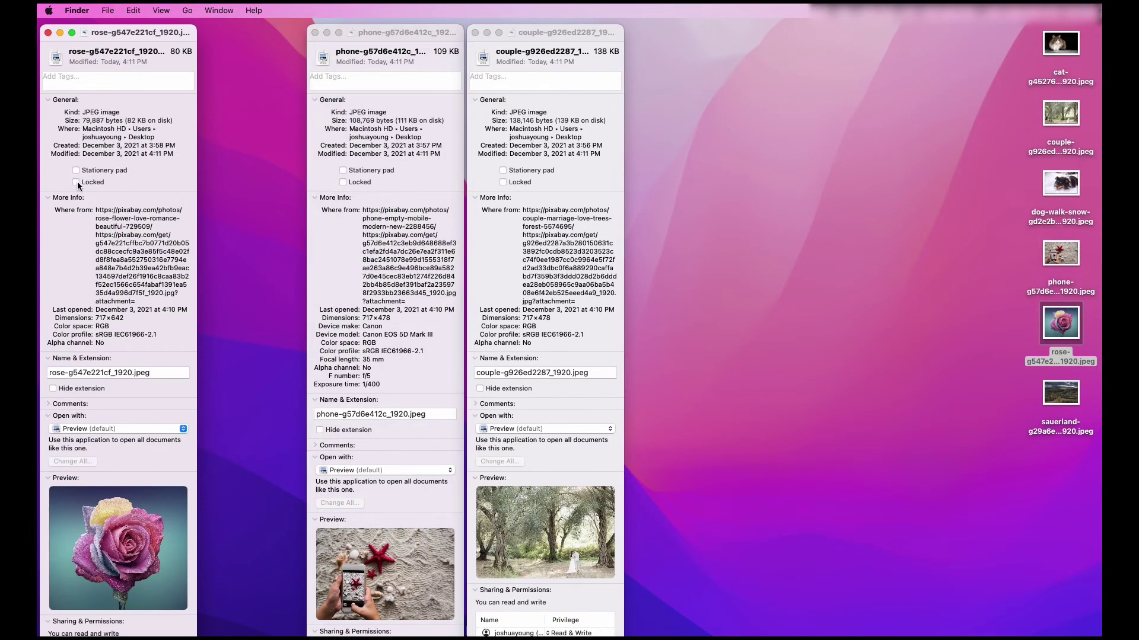
{"action": "left_click_drag", "start_coordinate": [123, 30], "coordinate": [715, 51]}
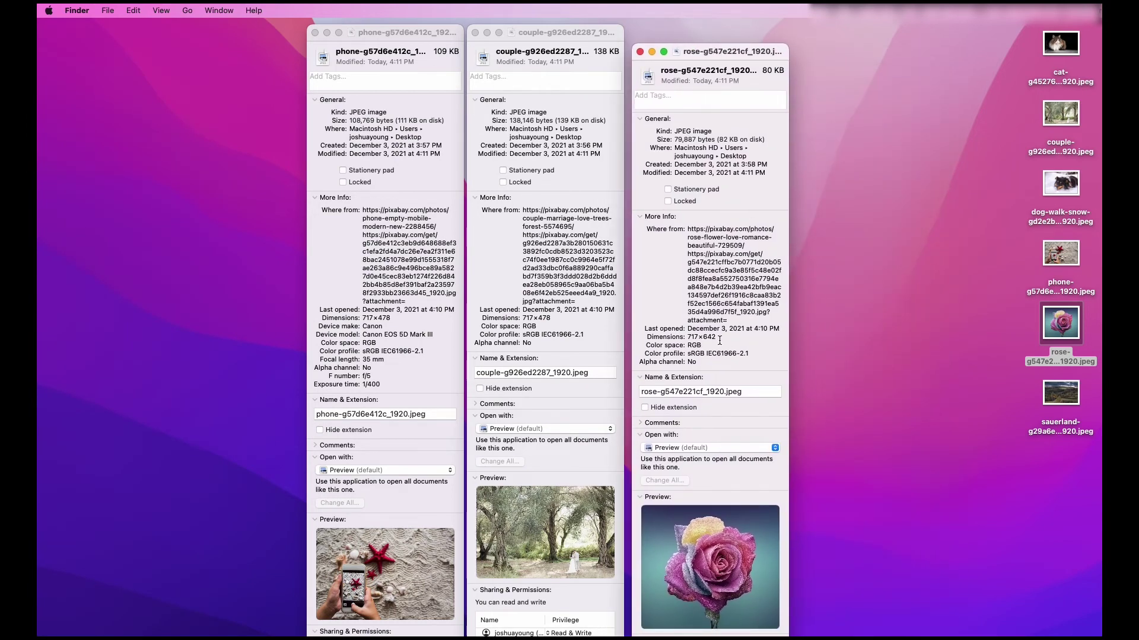
{"action": "left_click", "coordinate": [640, 51]}
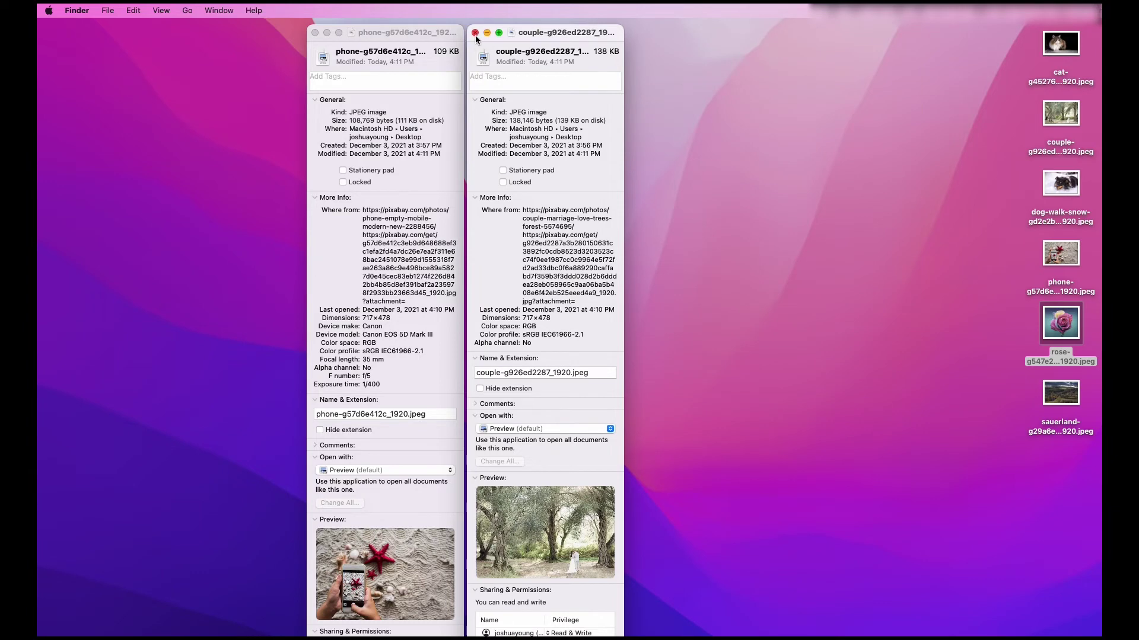
{"action": "left_click", "coordinate": [475, 33]}
{"action": "left_click", "coordinate": [315, 32]}
{"action": "left_click", "coordinate": [970, 238]}
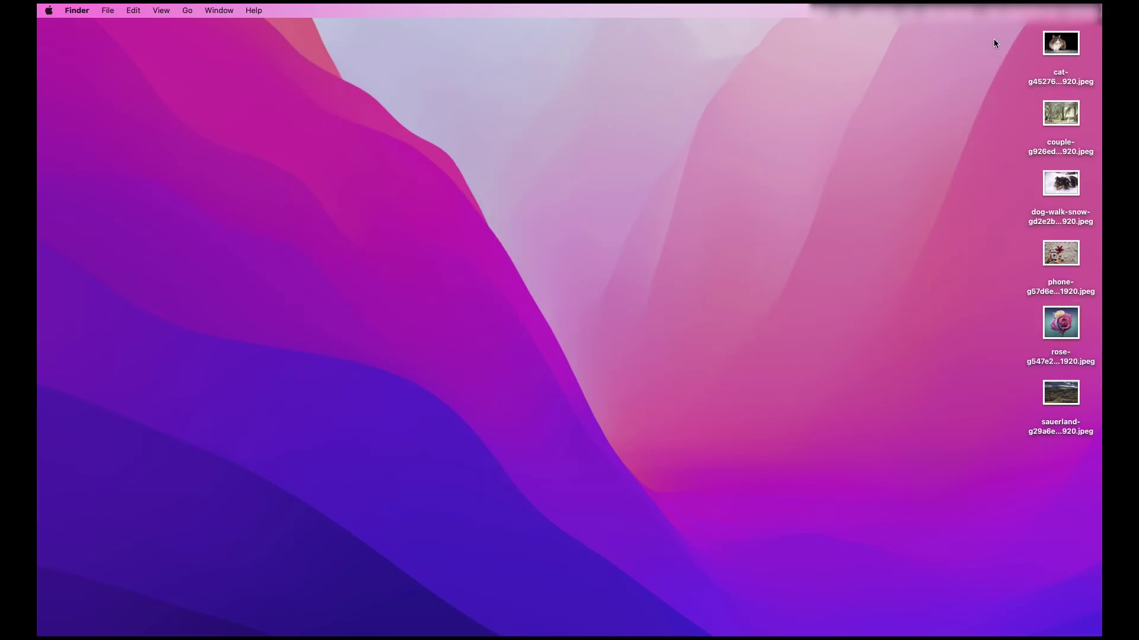
Marquee-select all six desktop photos and bring up their Open With menu.
{"action": "left_click_drag", "start_coordinate": [996, 386], "coordinate": [1019, 93]}
{"action": "left_click_drag", "start_coordinate": [1006, 49], "coordinate": [1076, 464]}
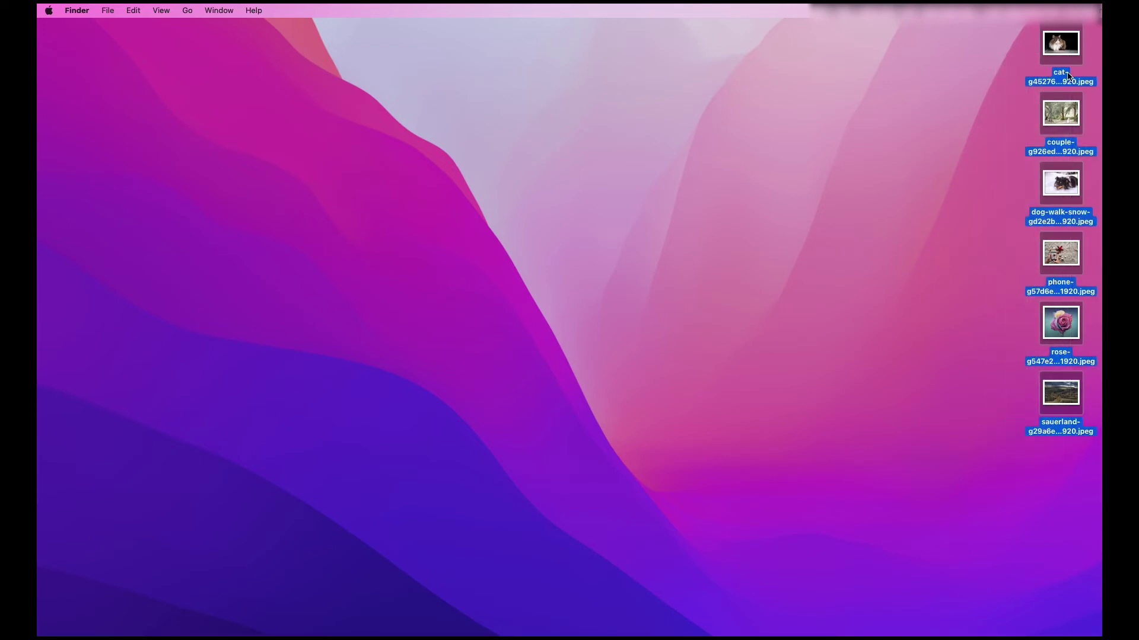
{"action": "right_click", "coordinate": [1064, 46]}
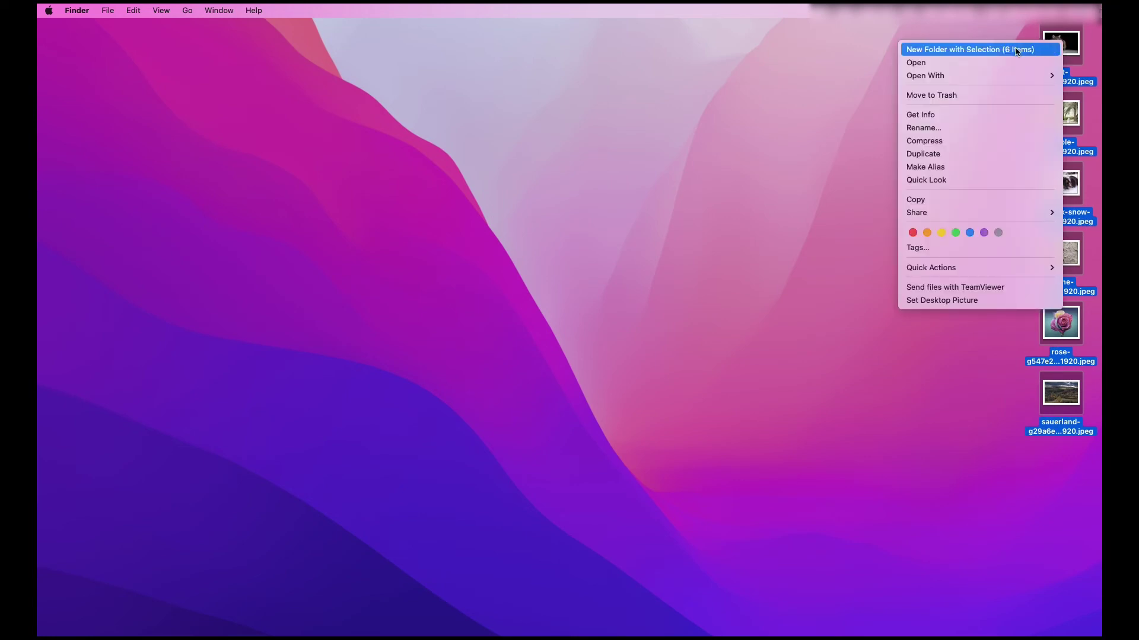
{"action": "mouse_move", "coordinate": [942, 75]}
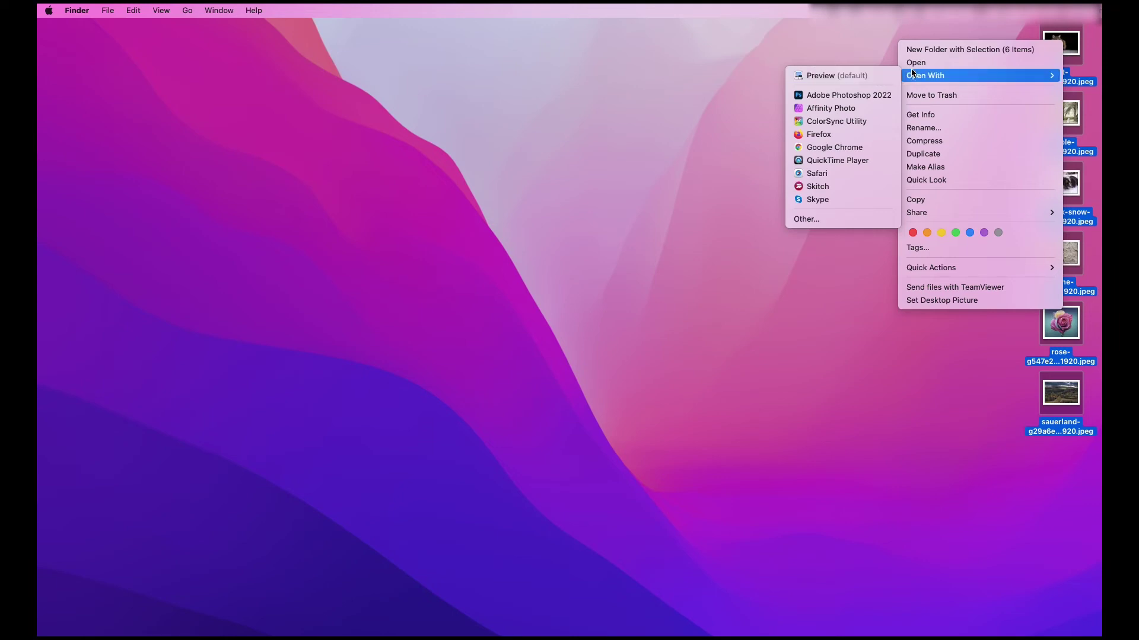
Open the six photos in Preview, enlarge the window, select all, and open Adjust Size.
{"action": "left_click", "coordinate": [912, 64]}
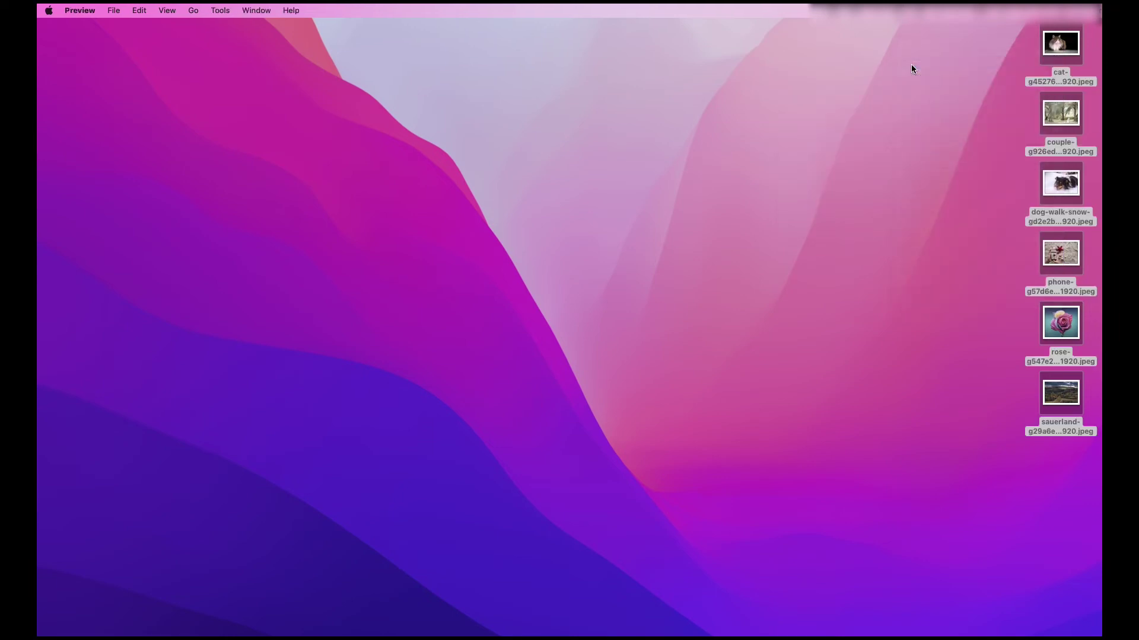
{"action": "left_click_drag", "start_coordinate": [101, 23], "coordinate": [332, 91]}
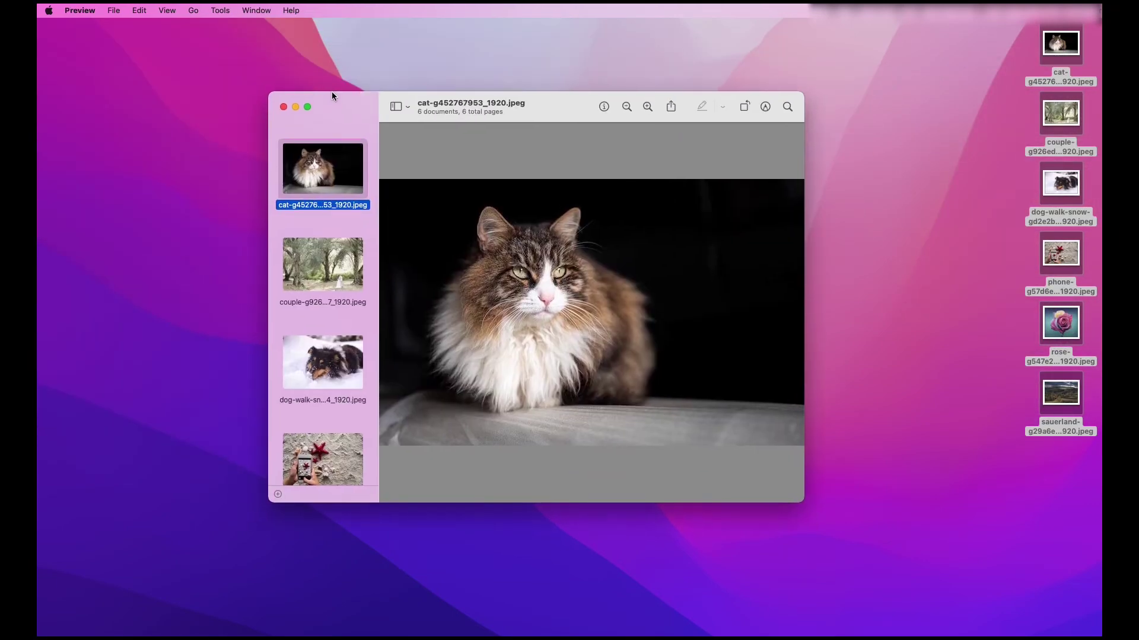
{"action": "left_click_drag", "start_coordinate": [801, 500], "coordinate": [968, 595]}
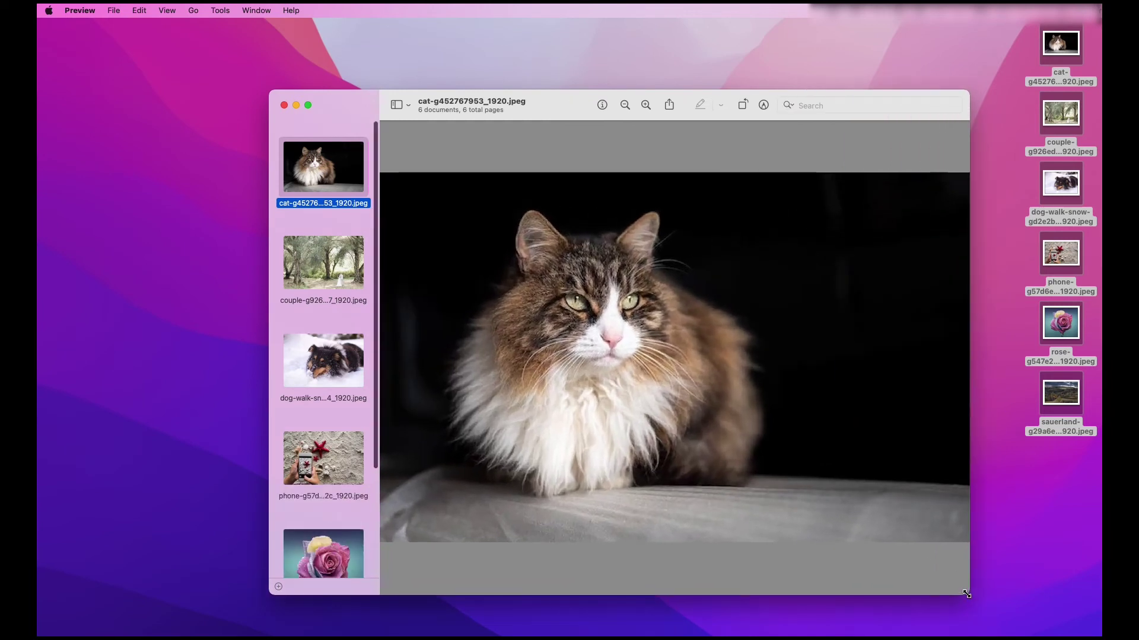
{"action": "left_click", "coordinate": [142, 10]}
{"action": "left_click", "coordinate": [170, 113]}
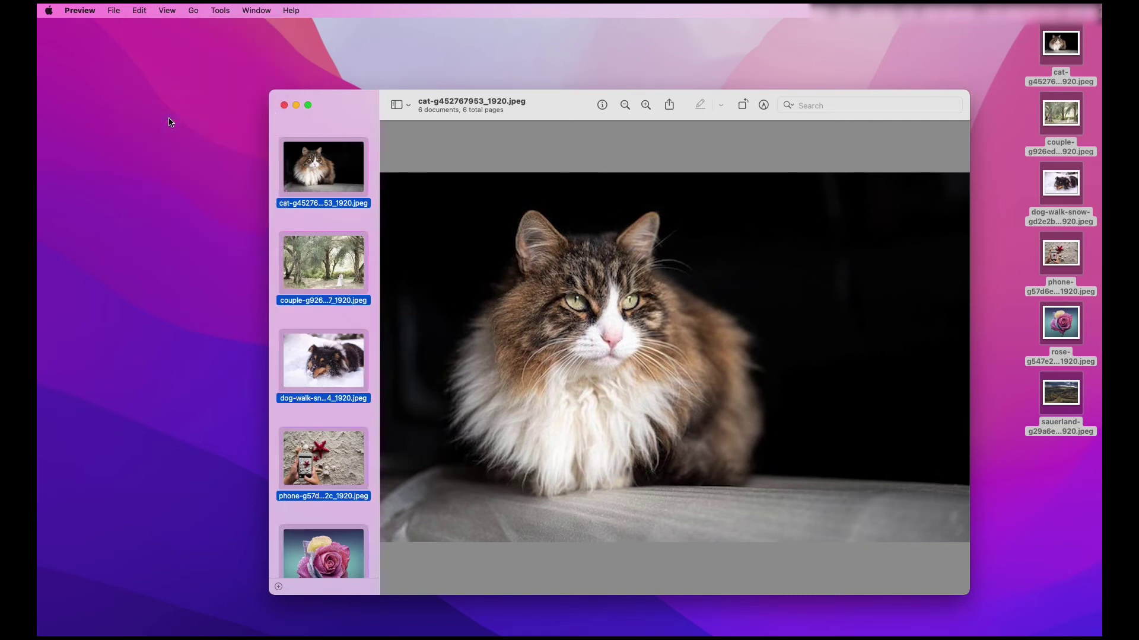
{"action": "left_click", "coordinate": [224, 10]}
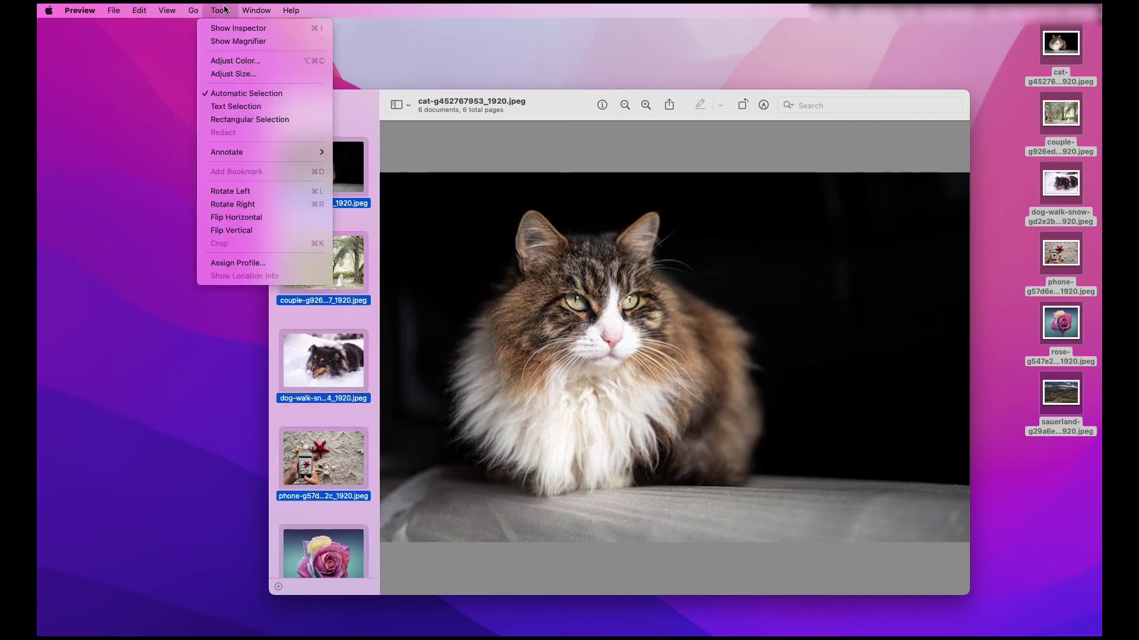
{"action": "left_click", "coordinate": [234, 73]}
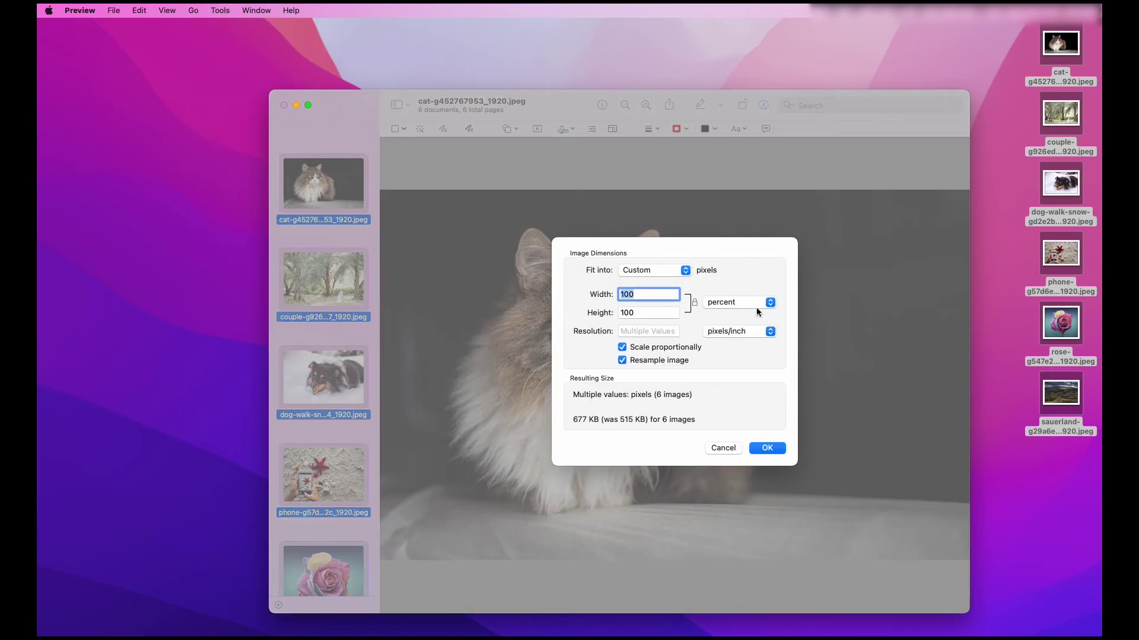
Switch the size units to pixels and resize all six images to 100 pixels wide.
{"action": "left_click", "coordinate": [757, 308]}
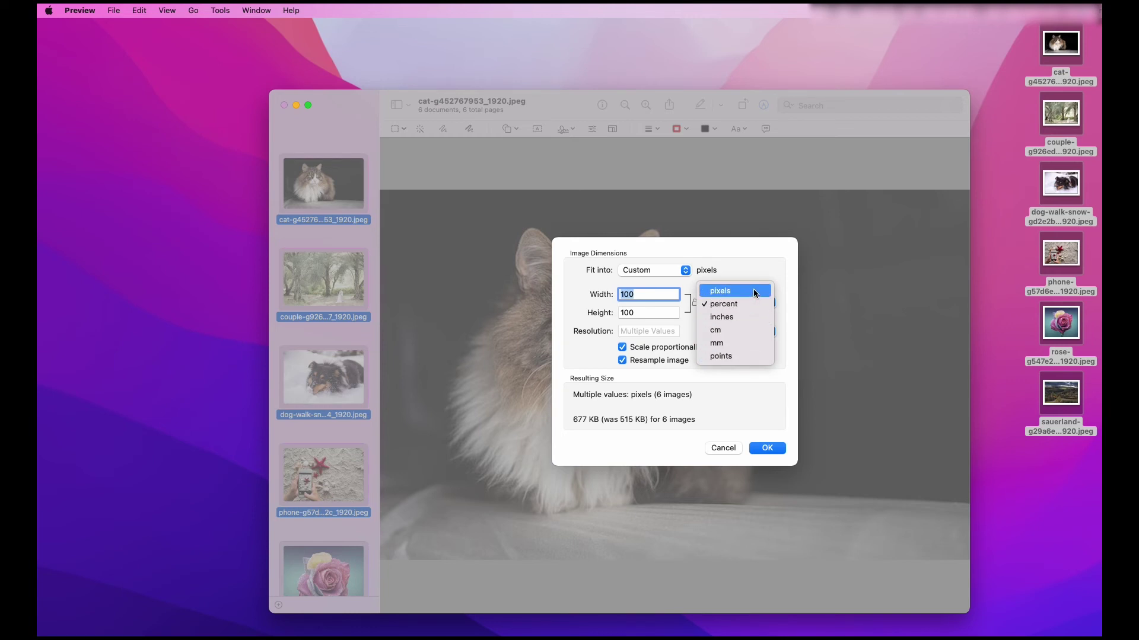
{"action": "left_click", "coordinate": [754, 293]}
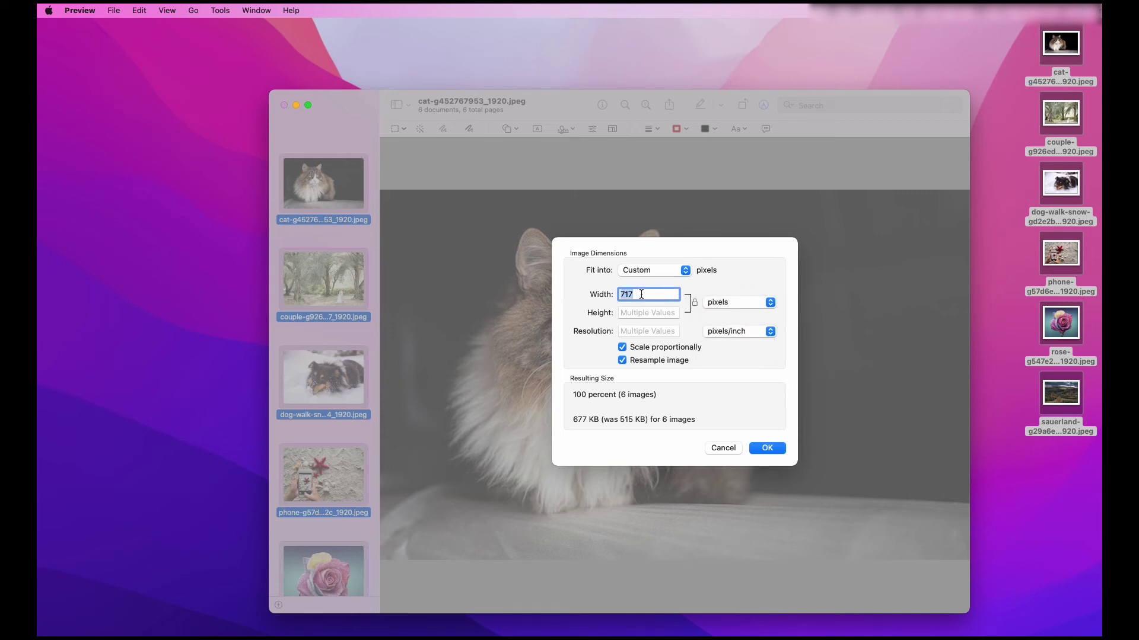
{"action": "type", "text": "100"}
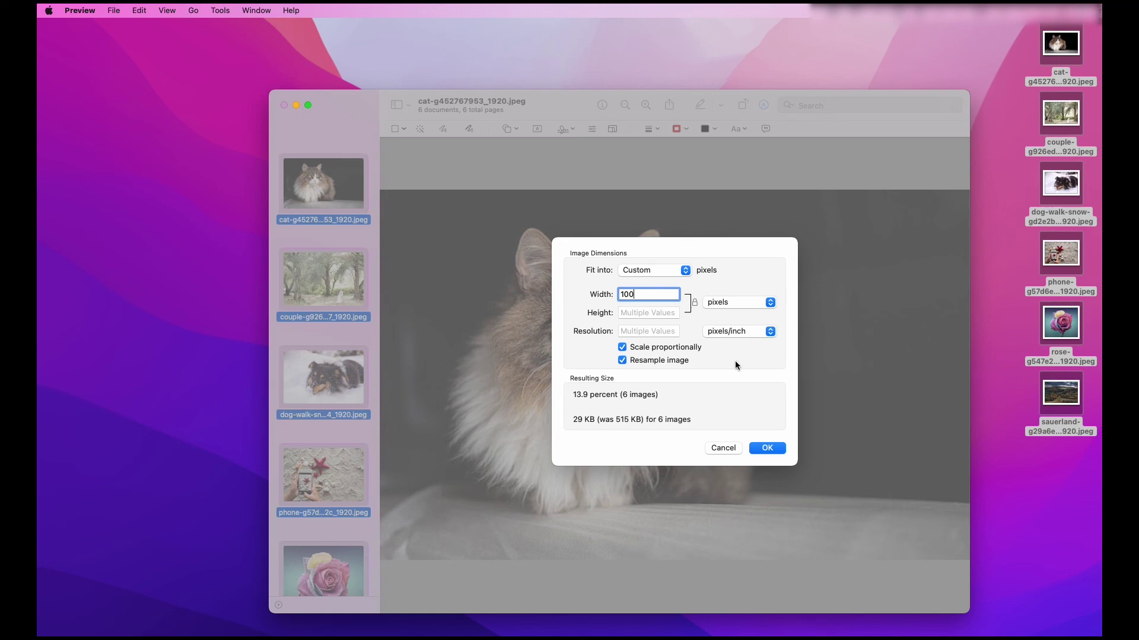
{"action": "left_click", "coordinate": [768, 448]}
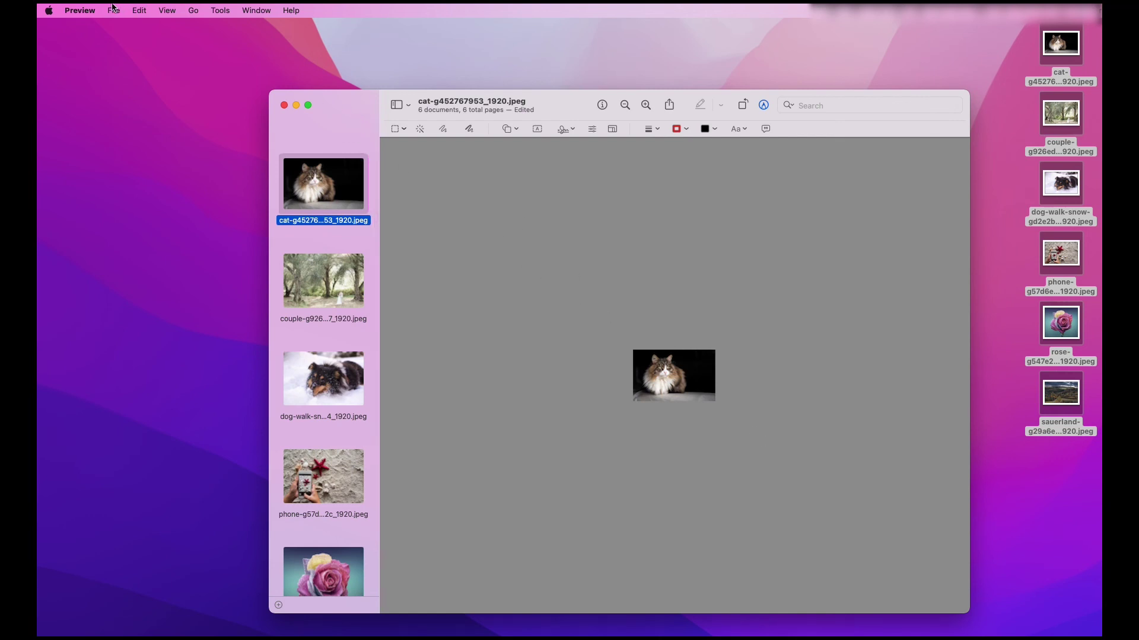
Save the 100-pixel-wide photos and quit Preview.
{"action": "left_click", "coordinate": [139, 10]}
{"action": "mouse_move", "coordinate": [114, 10]}
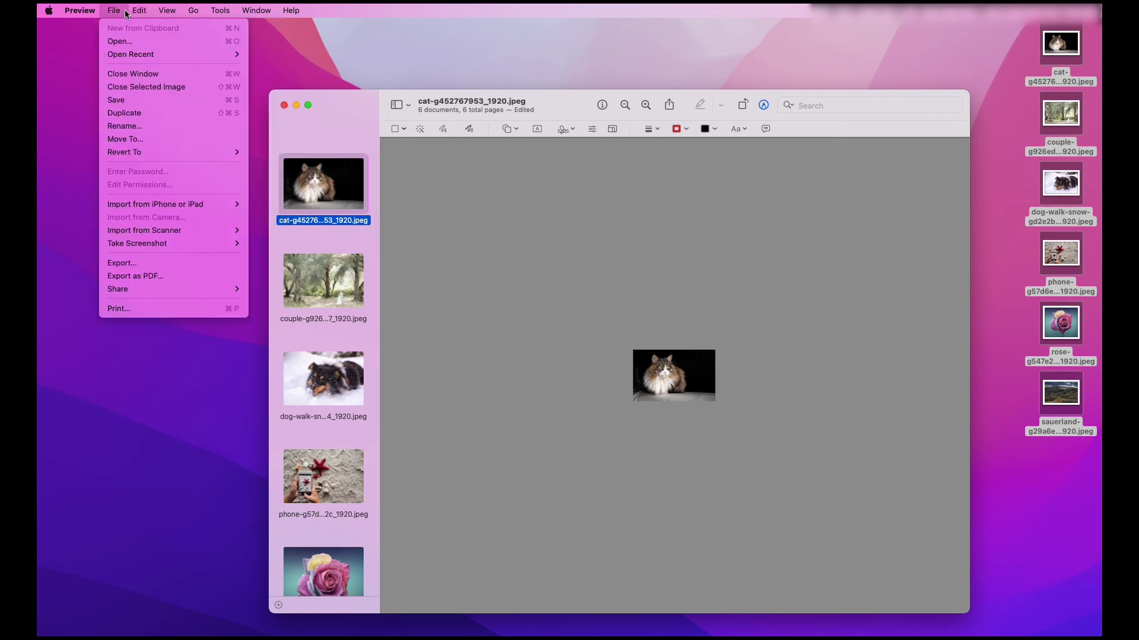
{"action": "left_click", "coordinate": [125, 100]}
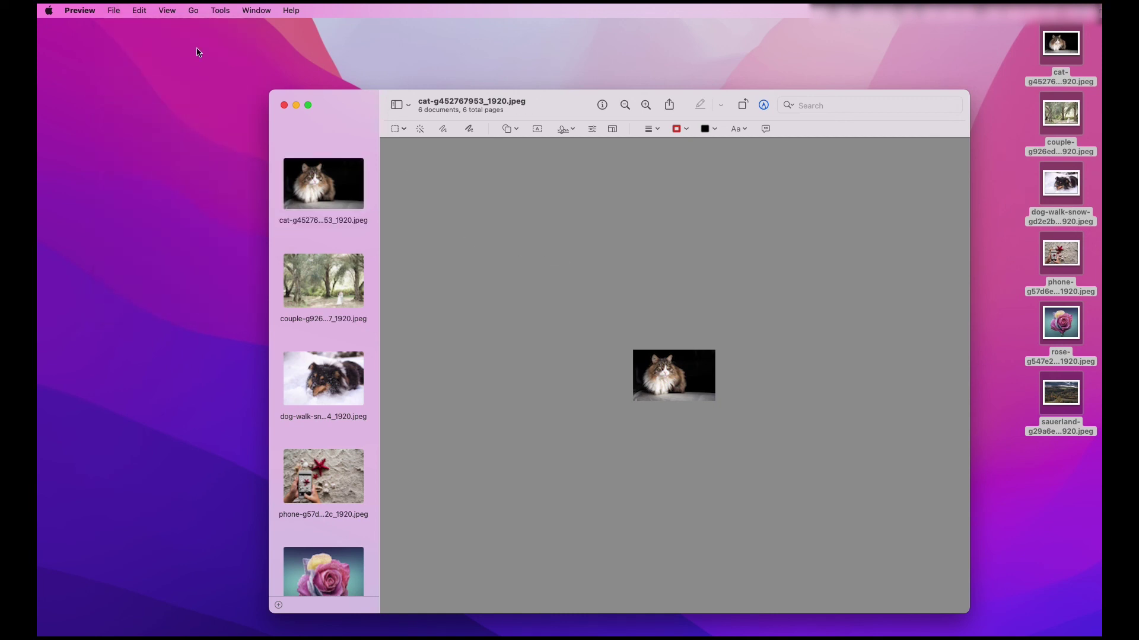
{"action": "left_click", "coordinate": [80, 10]}
{"action": "left_click", "coordinate": [101, 133]}
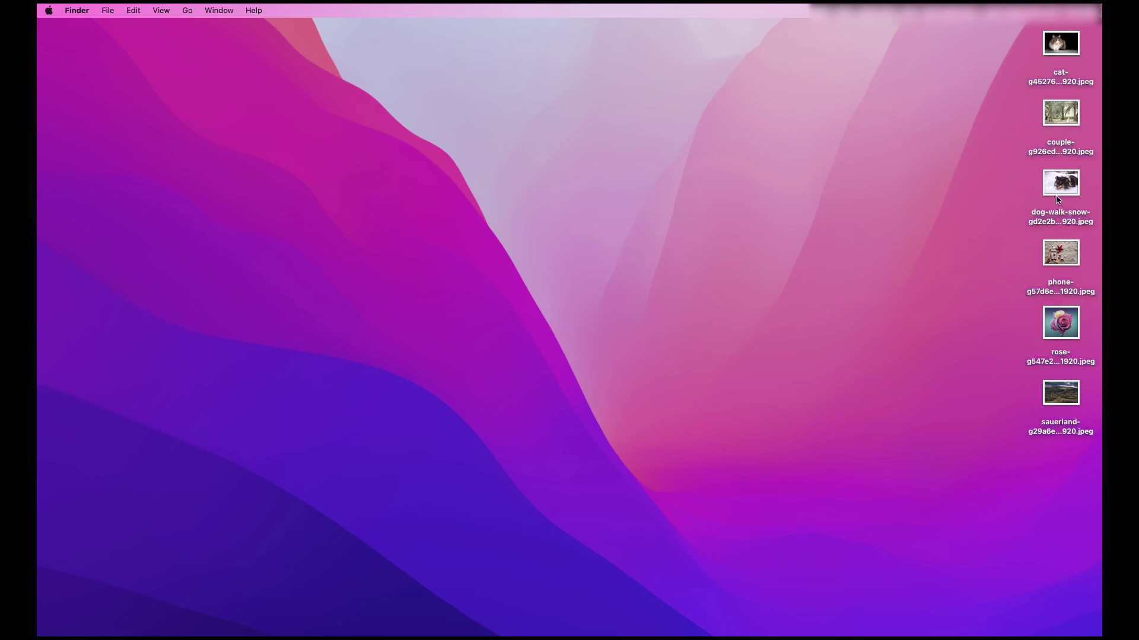
Reopen the phone, cat, dog-walk-snow and rose photos in Preview to check their new size.
{"action": "double_click", "coordinate": [1062, 263]}
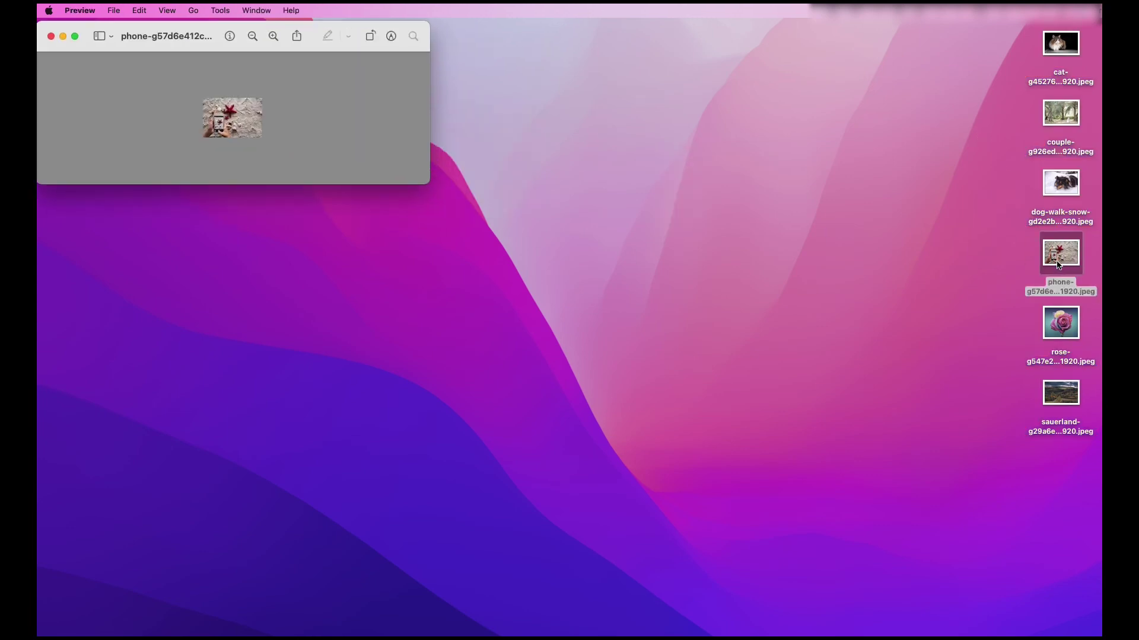
{"action": "double_click", "coordinate": [1062, 49]}
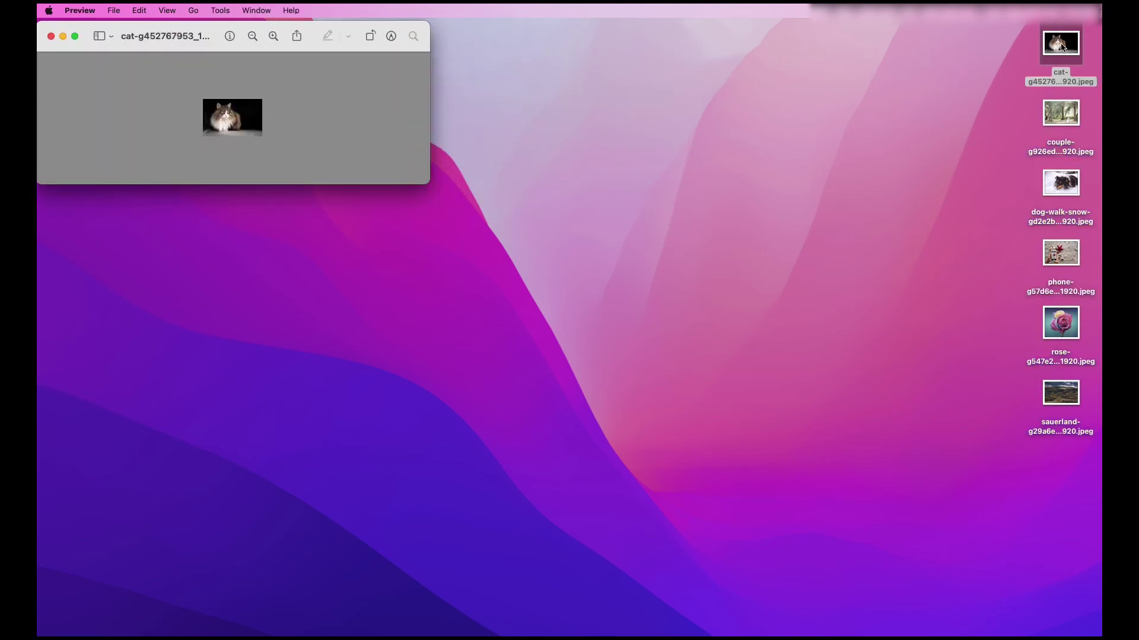
{"action": "double_click", "coordinate": [1063, 191]}
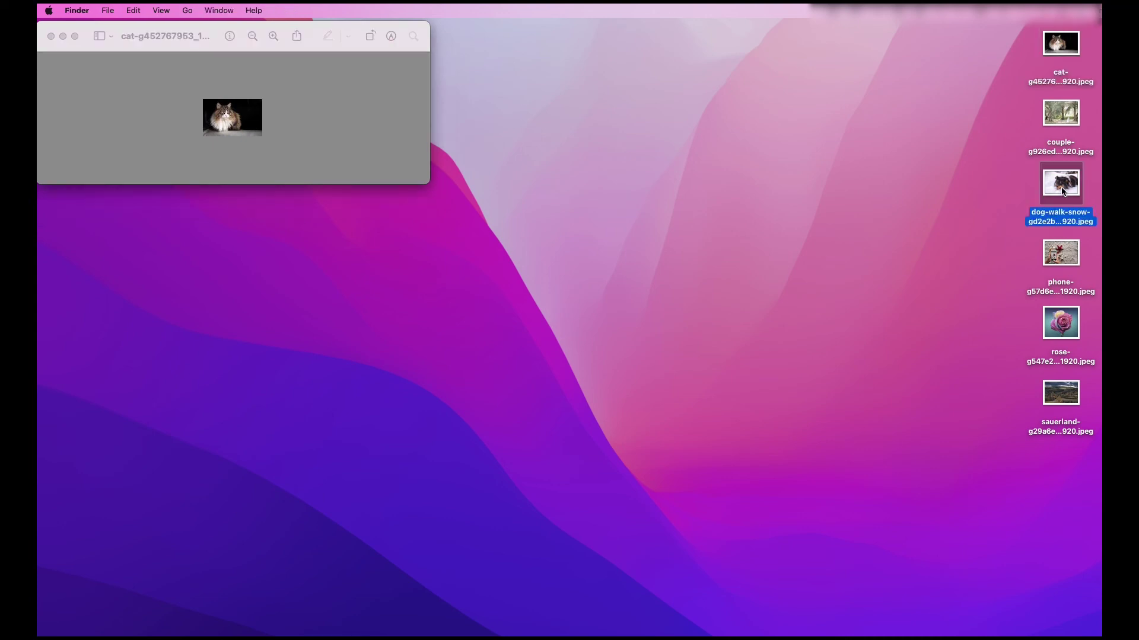
{"action": "double_click", "coordinate": [1069, 332]}
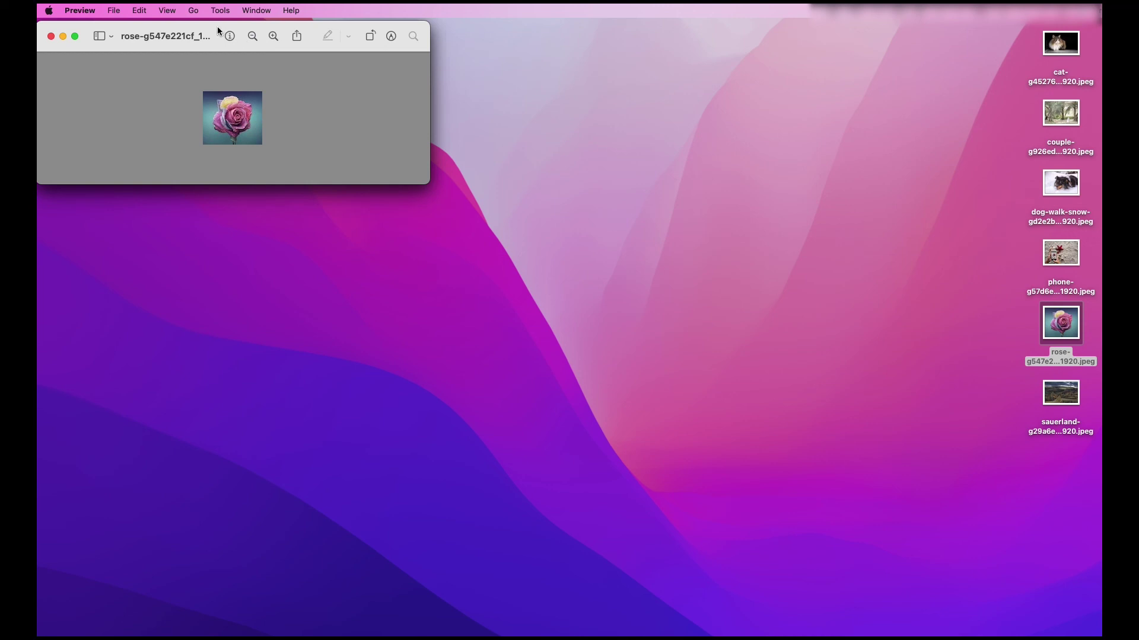
Close the rose and dog-walk-snow windows, leaving the tiny 100-pixel-wide cat photo on screen.
{"action": "left_click_drag", "start_coordinate": [217, 26], "coordinate": [211, 148]}
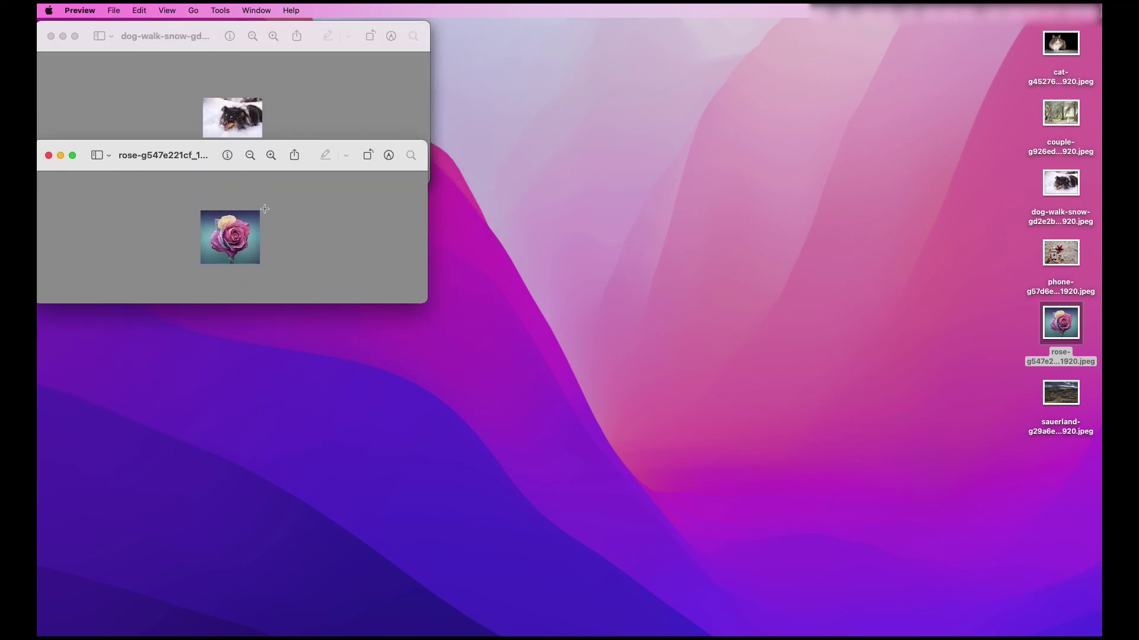
{"action": "left_click", "coordinate": [49, 156]}
{"action": "left_click", "coordinate": [51, 36]}
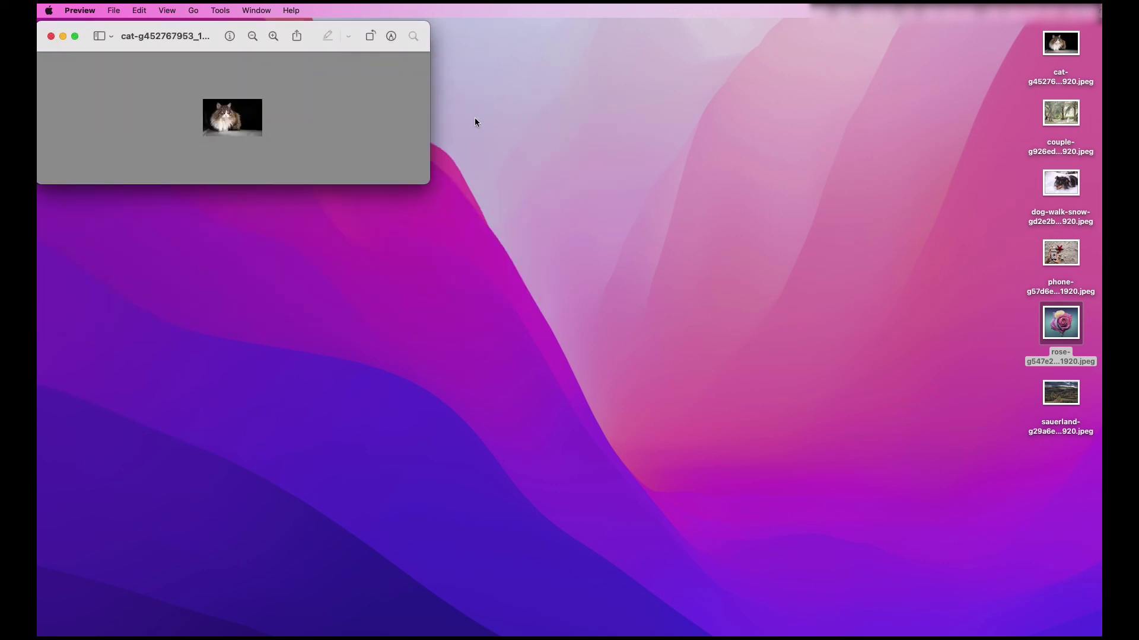